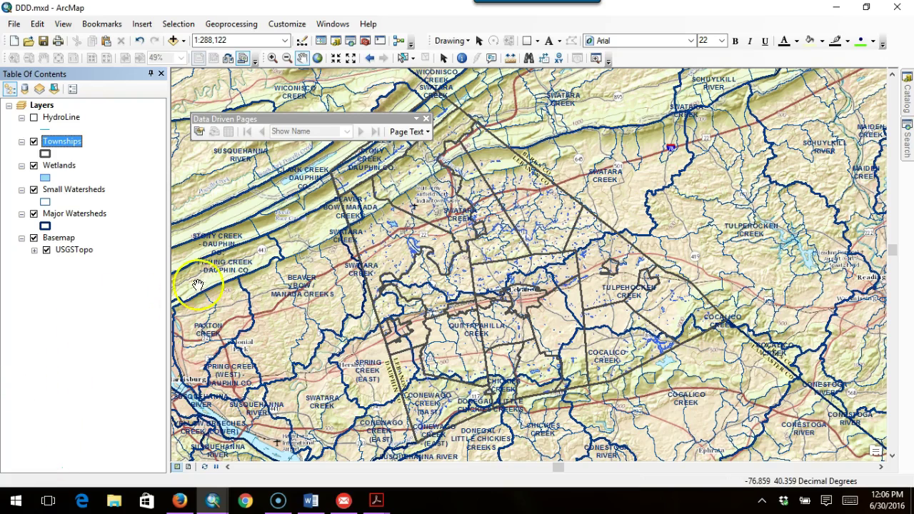
# - Close the Data Driven Pages toolbar and display it again
pyautogui.click(426, 119)
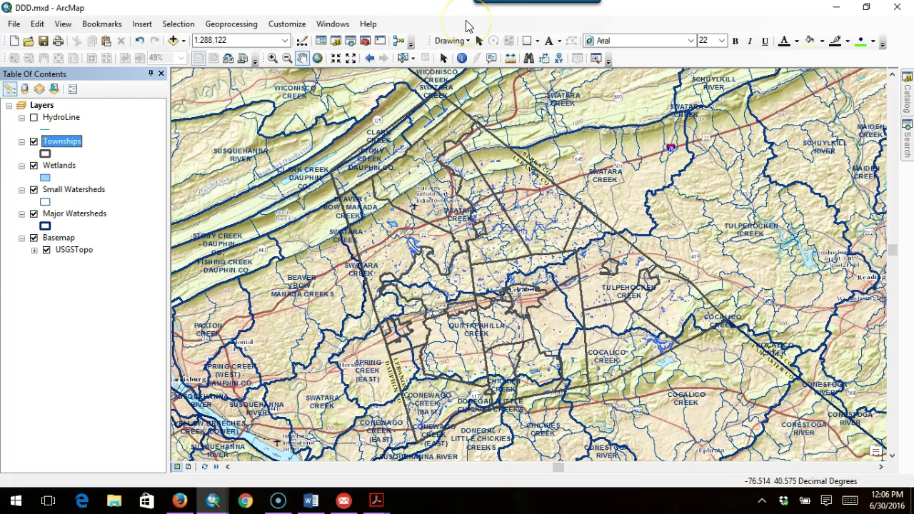
pyautogui.rightClick(466, 25)
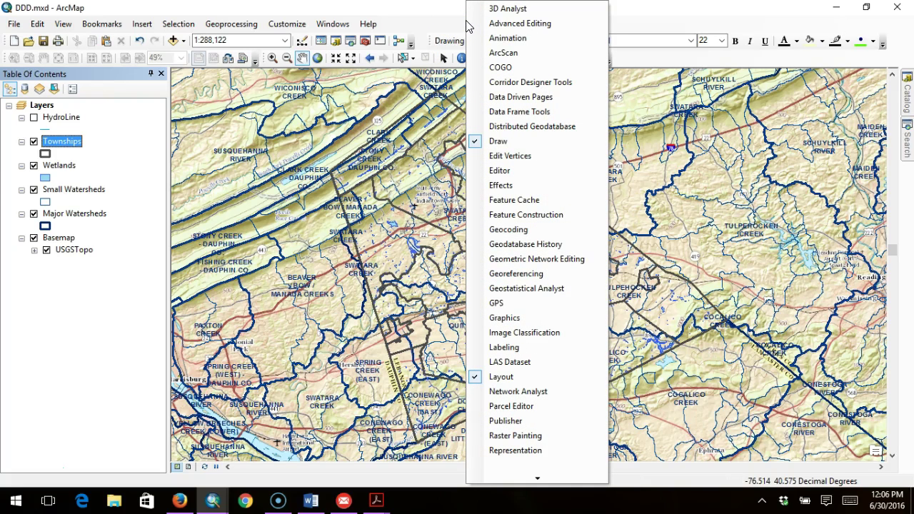
pyautogui.click(490, 97)
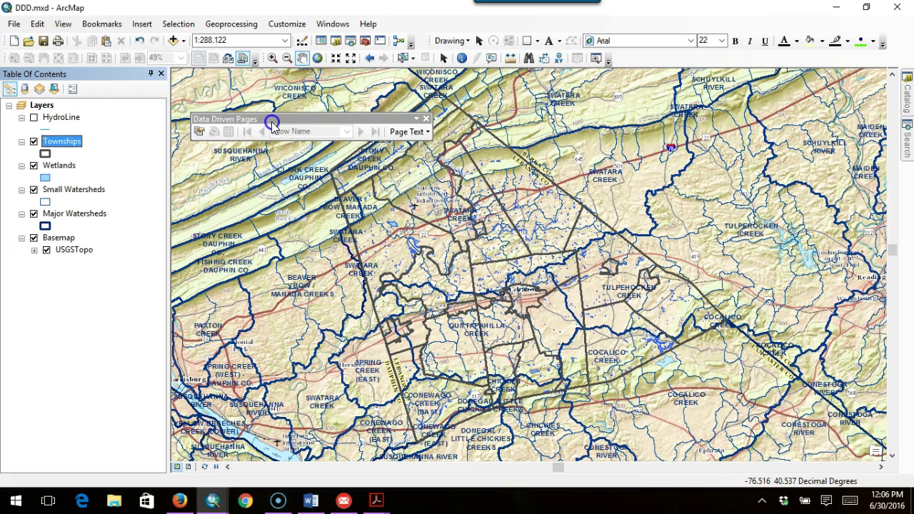
# - Enable Data Driven Pages with Townships as the index layer and MUNICIPAL1 as both the name field and the sort field
pyautogui.click(202, 133)
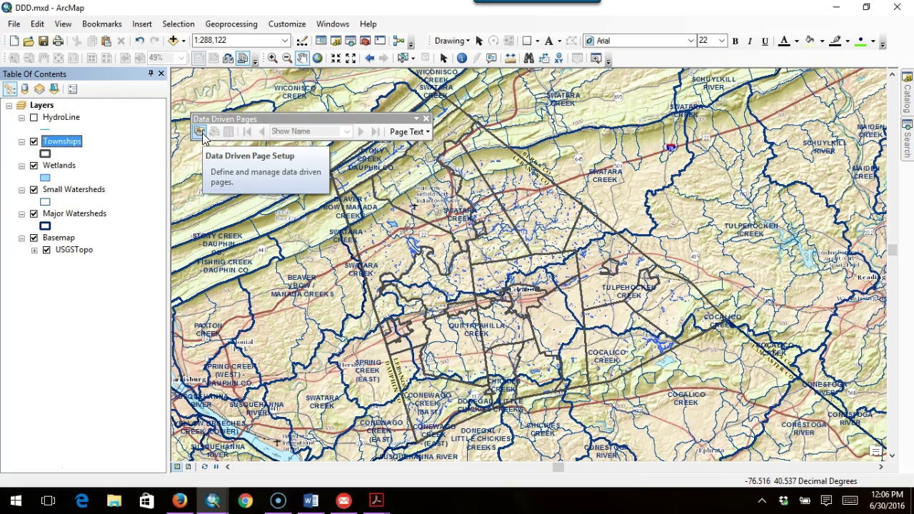
pyautogui.click(202, 132)
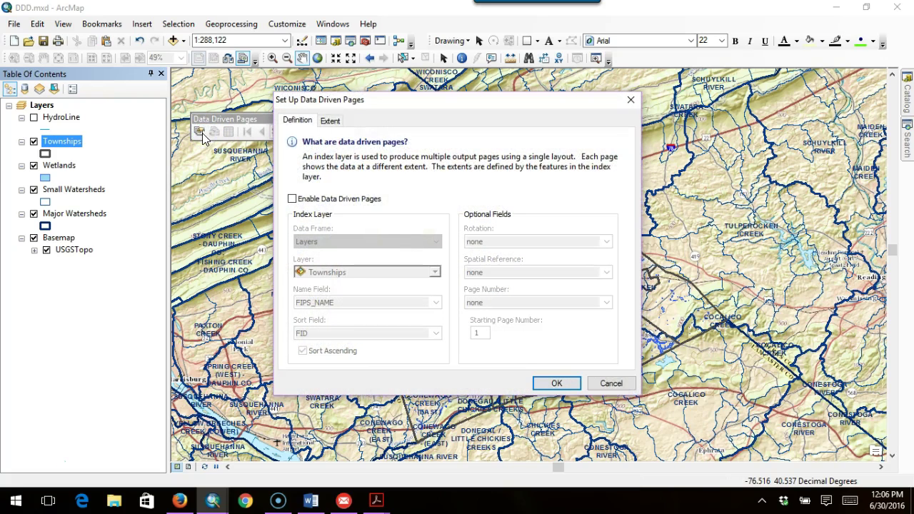
pyautogui.click(292, 199)
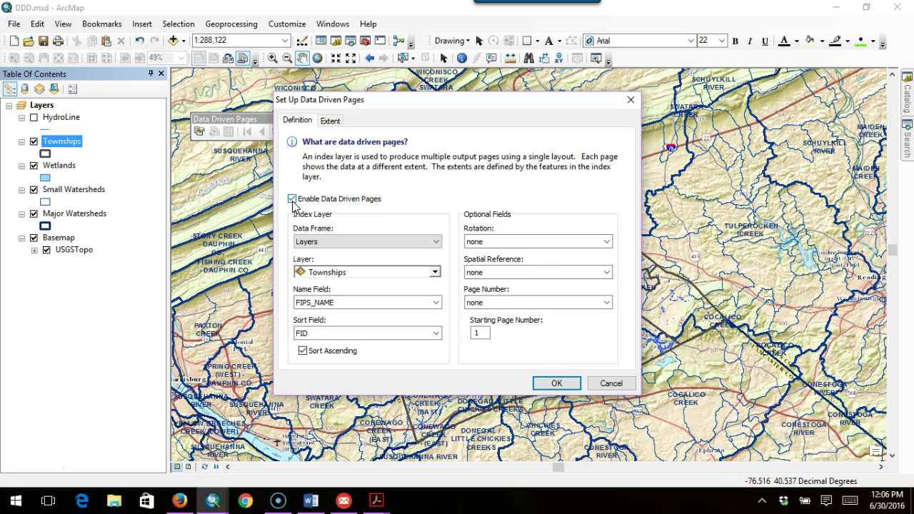
pyautogui.click(343, 302)
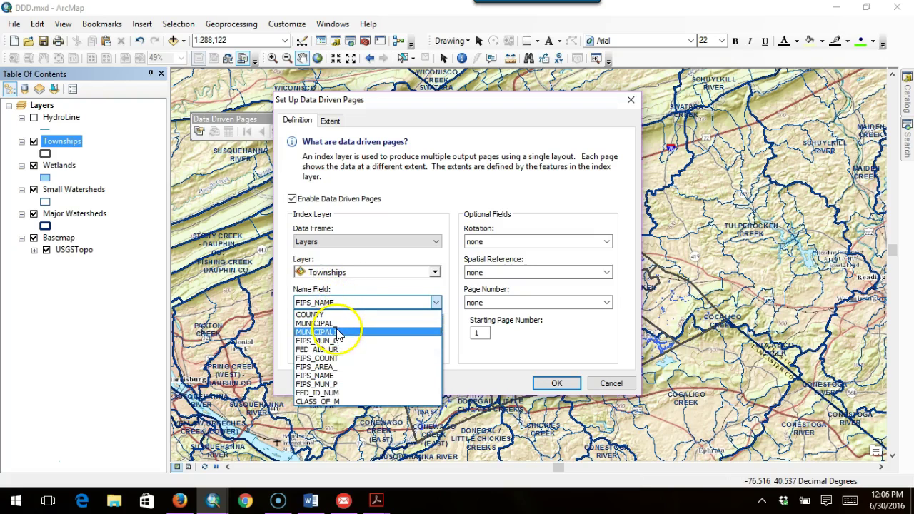
pyautogui.click(339, 332)
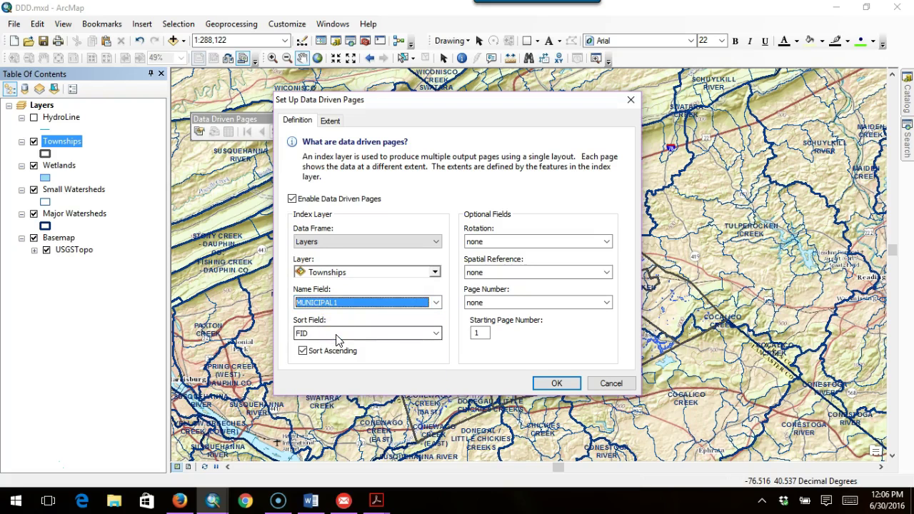
pyautogui.click(338, 336)
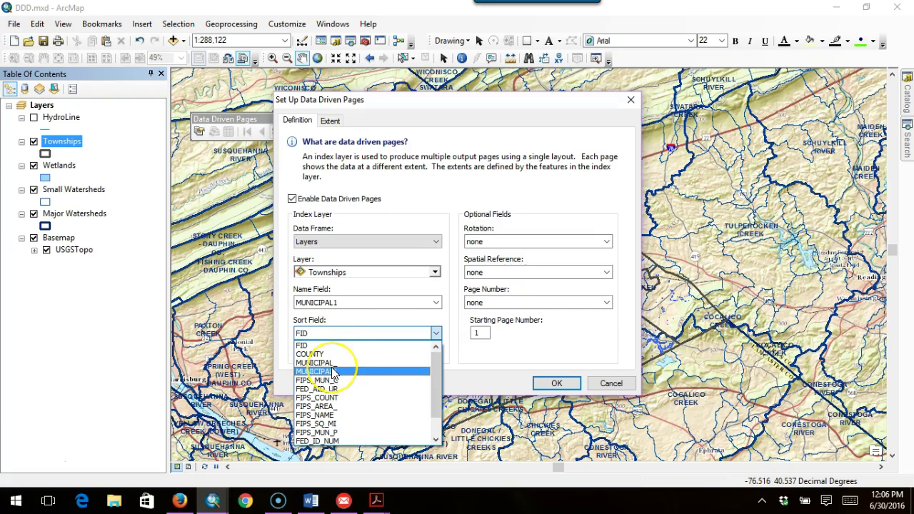
pyautogui.click(333, 371)
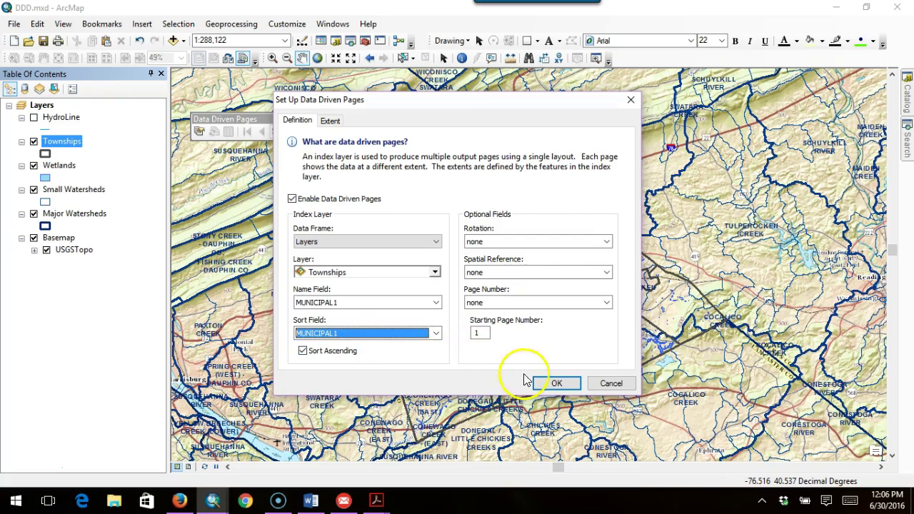
pyautogui.click(552, 384)
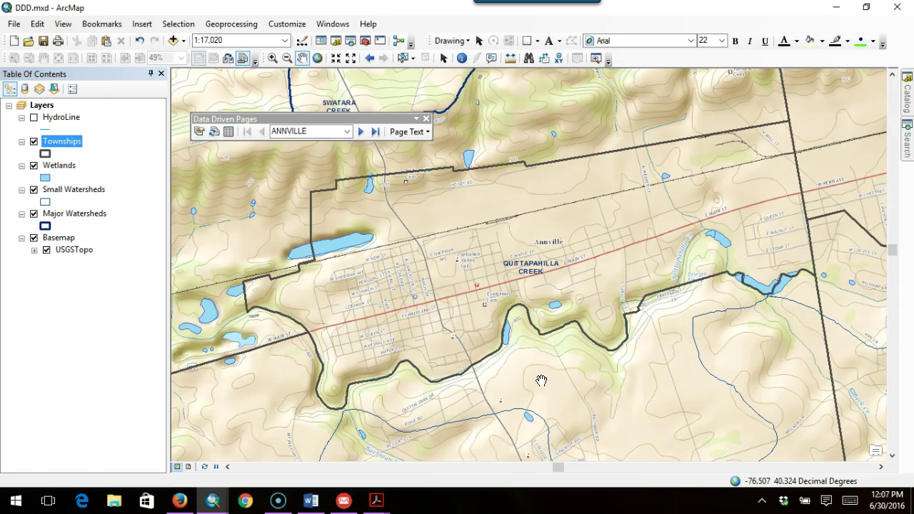
# - Go to the BETHEL page, switch to layout view and move the Data Driven Pages toolbar clear of the page
pyautogui.click(361, 134)
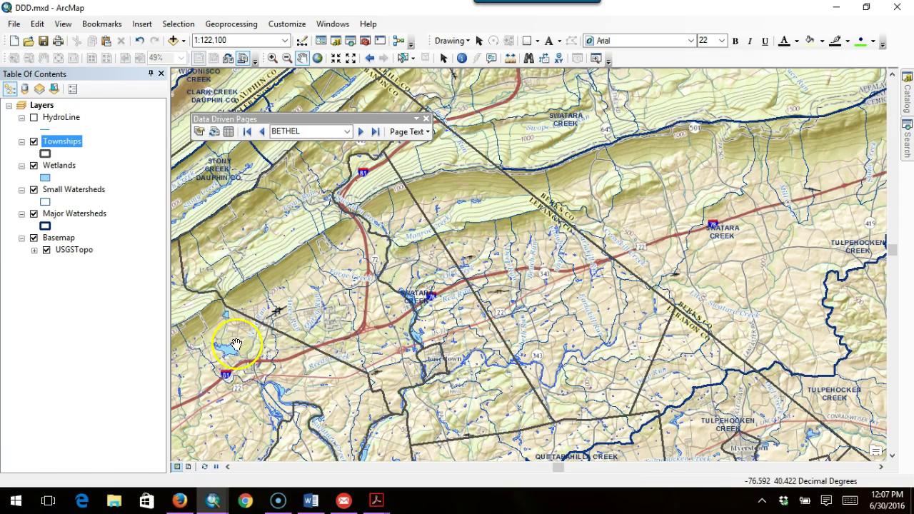
pyautogui.click(189, 468)
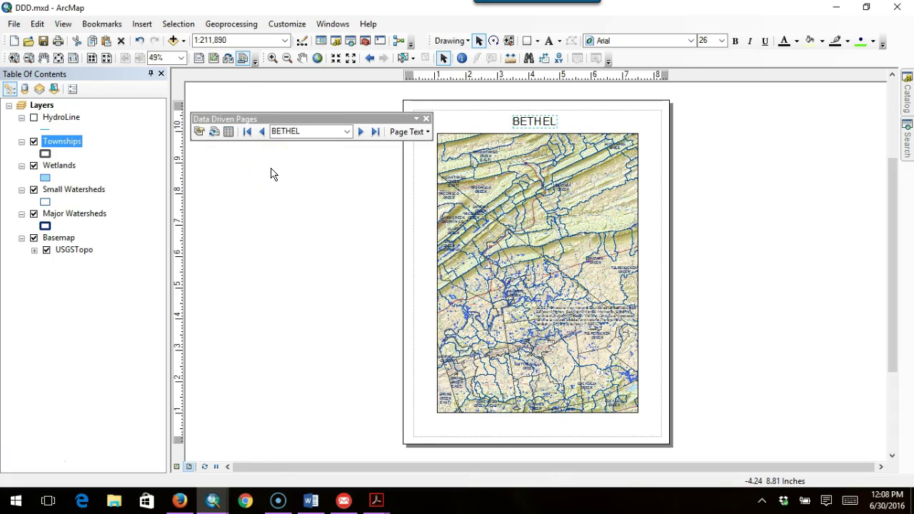
pyautogui.moveTo(283, 119); pyautogui.dragTo(231, 145)
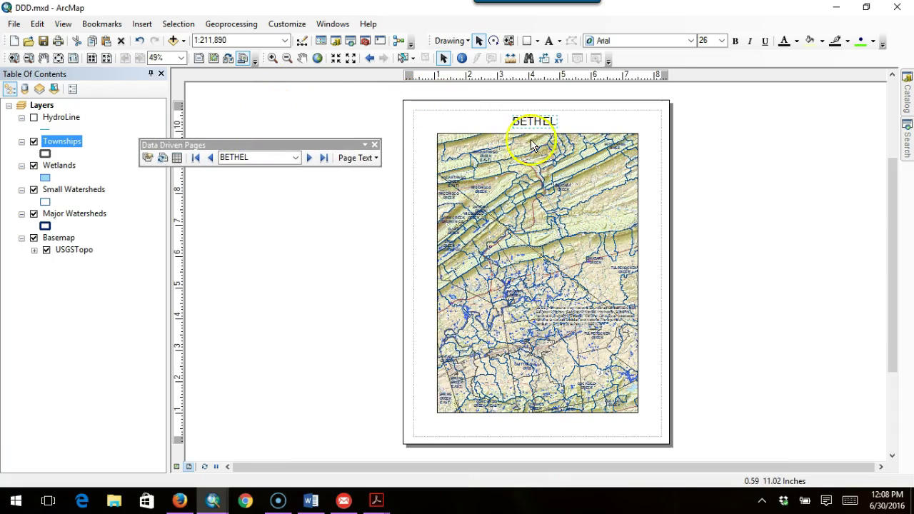
pyautogui.click(360, 159)
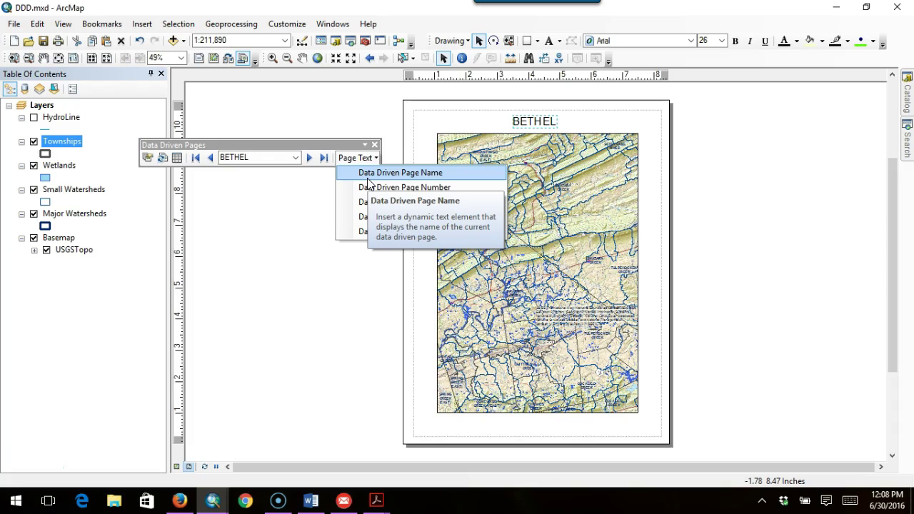
pyautogui.click(332, 263)
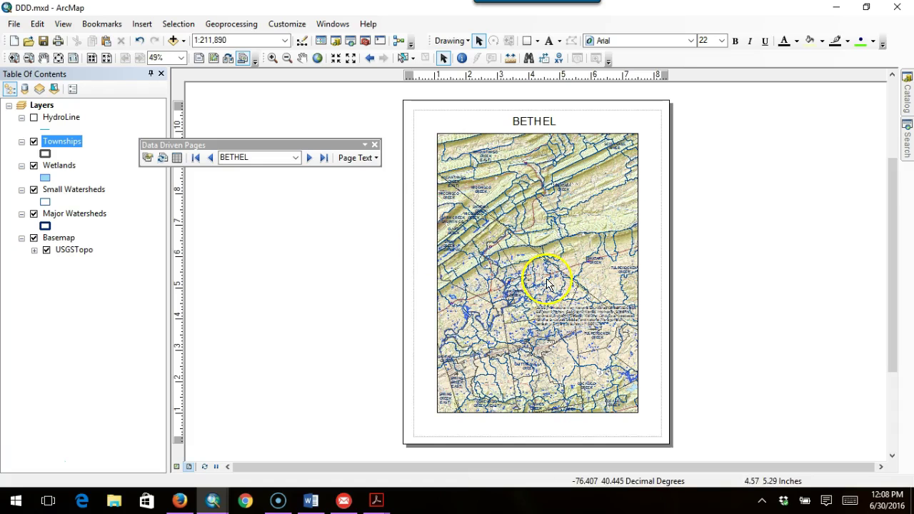
# - Widen the map data frame to both side margins of the layout and raise its lower edge to leave space below
pyautogui.click(491, 195)
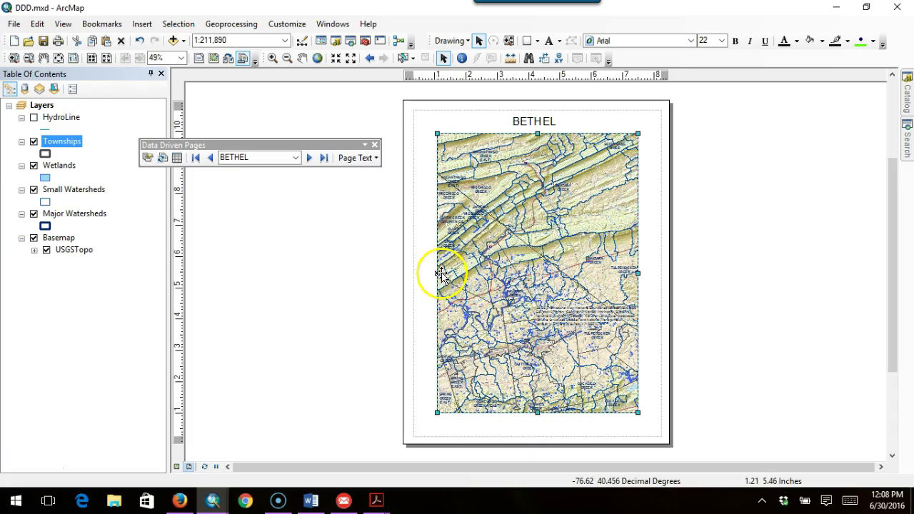
pyautogui.moveTo(437, 273); pyautogui.dragTo(420, 270)
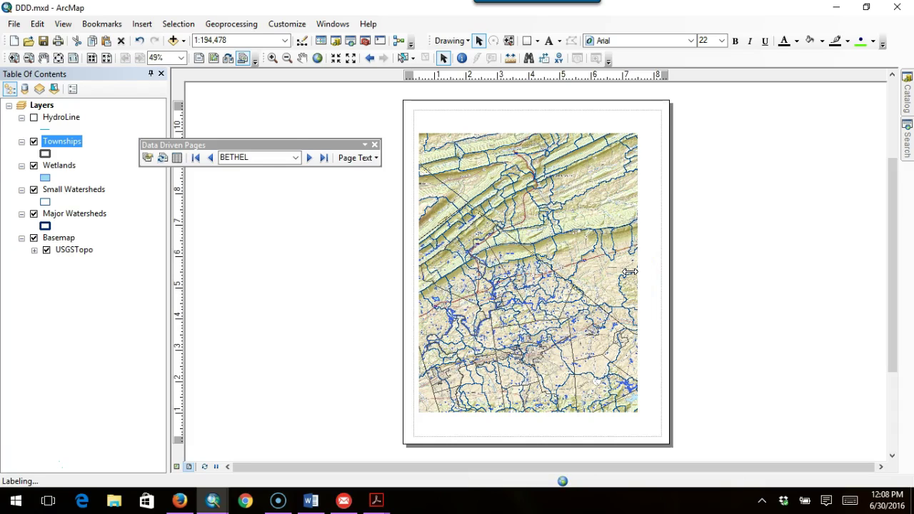
pyautogui.moveTo(630, 271); pyautogui.dragTo(699, 269)
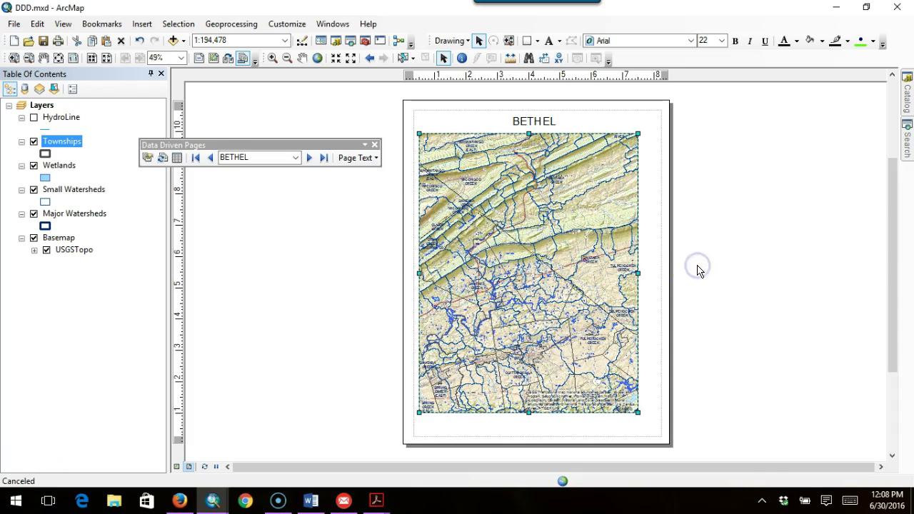
pyautogui.moveTo(641, 273); pyautogui.dragTo(658, 272)
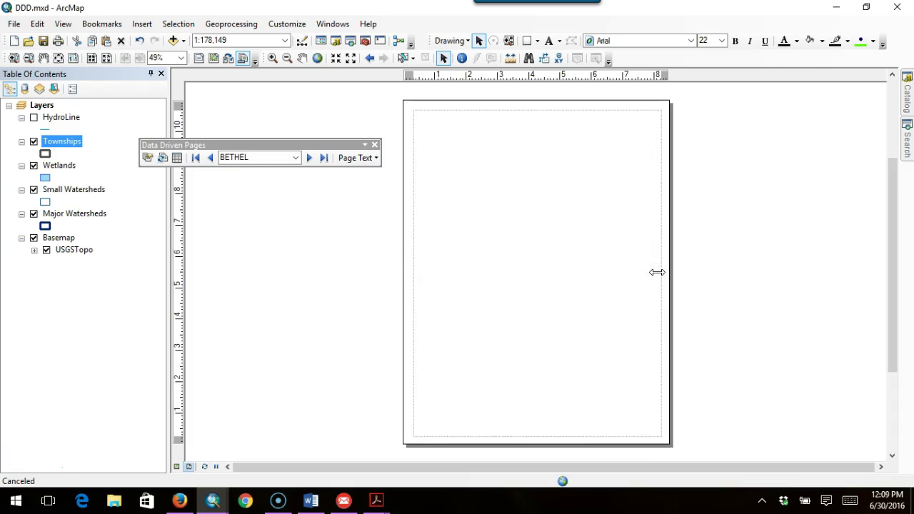
pyautogui.click(633, 285)
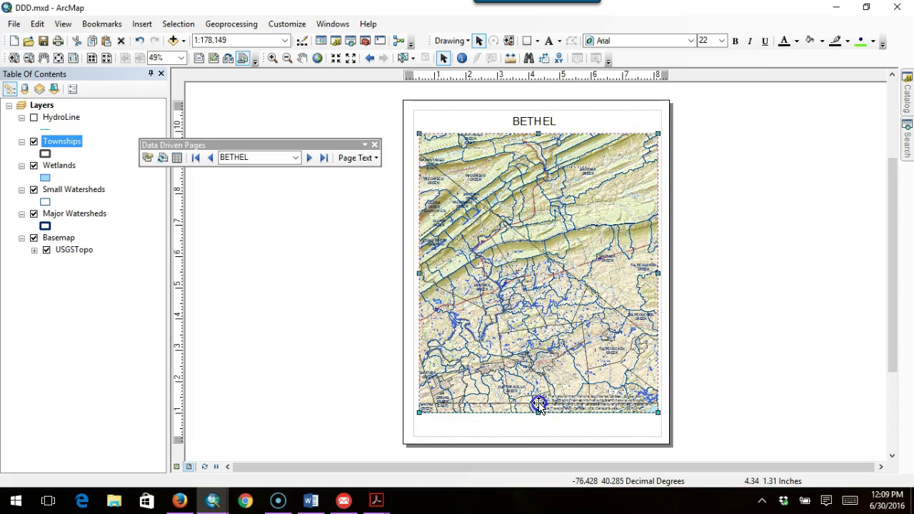
pyautogui.moveTo(539, 401); pyautogui.dragTo(538, 392)
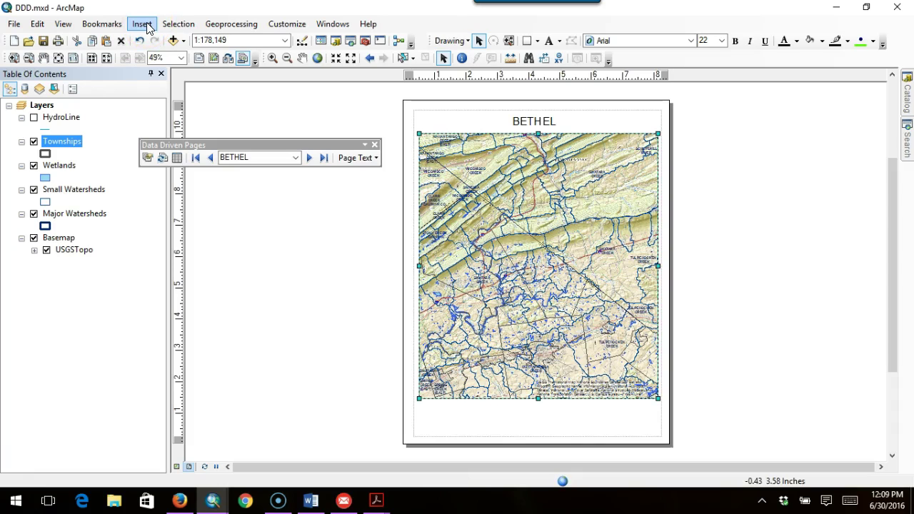
# - Insert the ESRI North 1 north arrow and place it below the map frame's lower-left corner
pyautogui.click(142, 24)
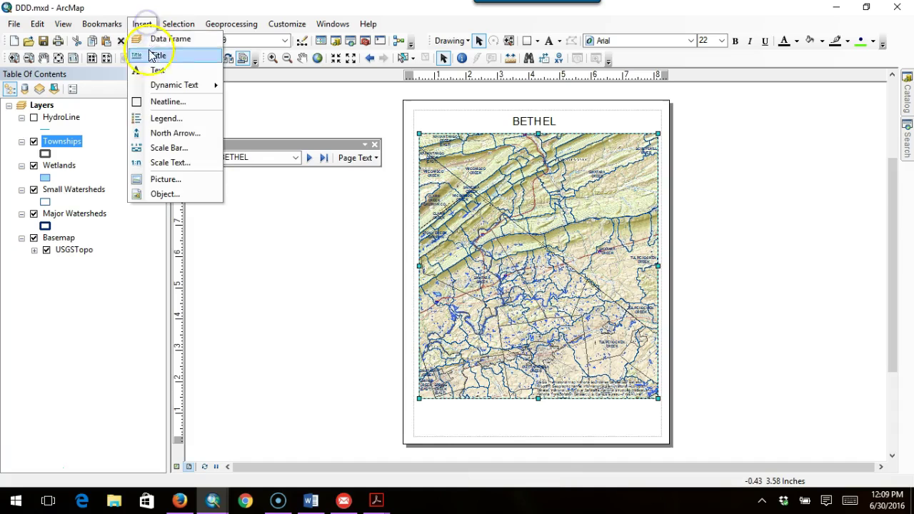
pyautogui.click(165, 134)
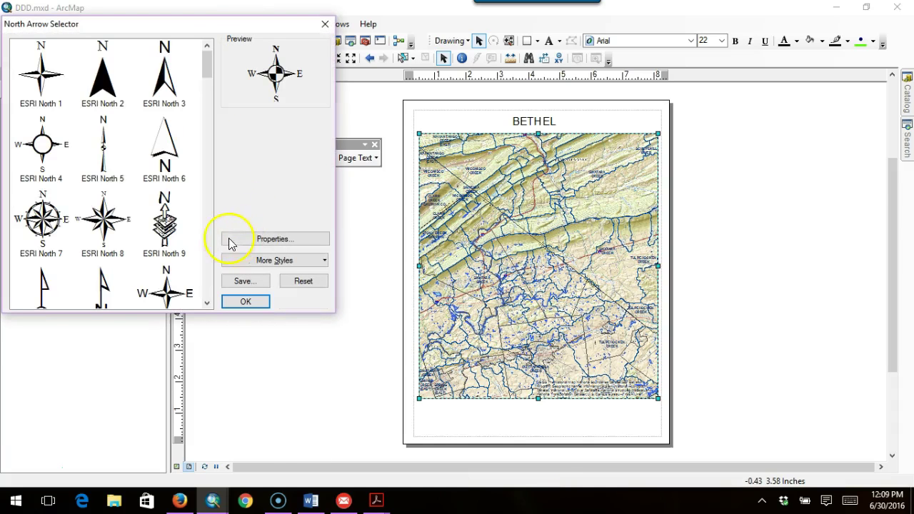
pyautogui.click(43, 85)
pyautogui.click(245, 302)
pyautogui.moveTo(417, 234); pyautogui.dragTo(434, 422)
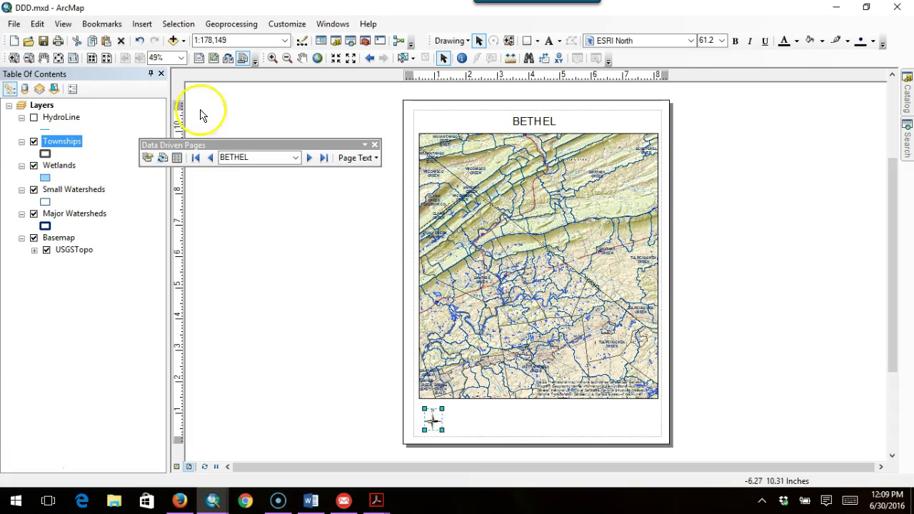
# - Start a Scale Line 1 scale bar that adjusts its width when resizing, with 3 divisions and 2 subdivisions
pyautogui.click(150, 25)
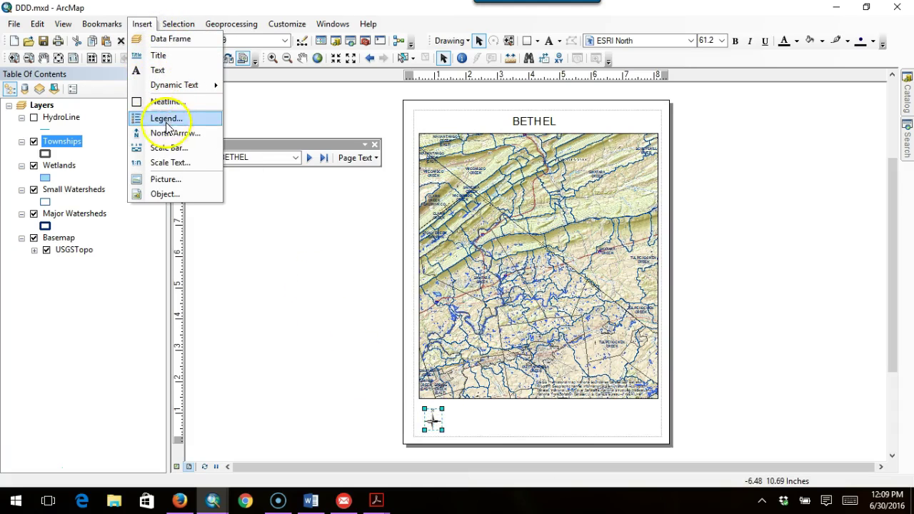
pyautogui.click(173, 146)
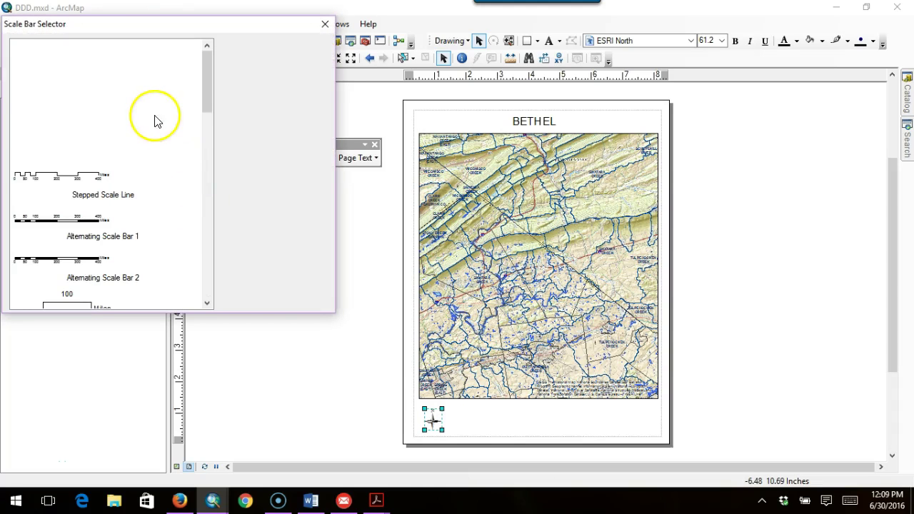
pyautogui.click(103, 72)
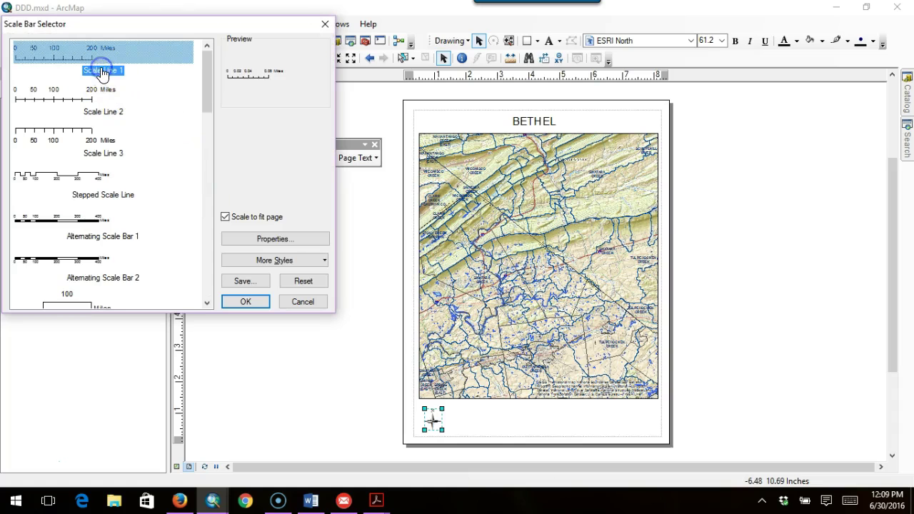
pyautogui.click(277, 240)
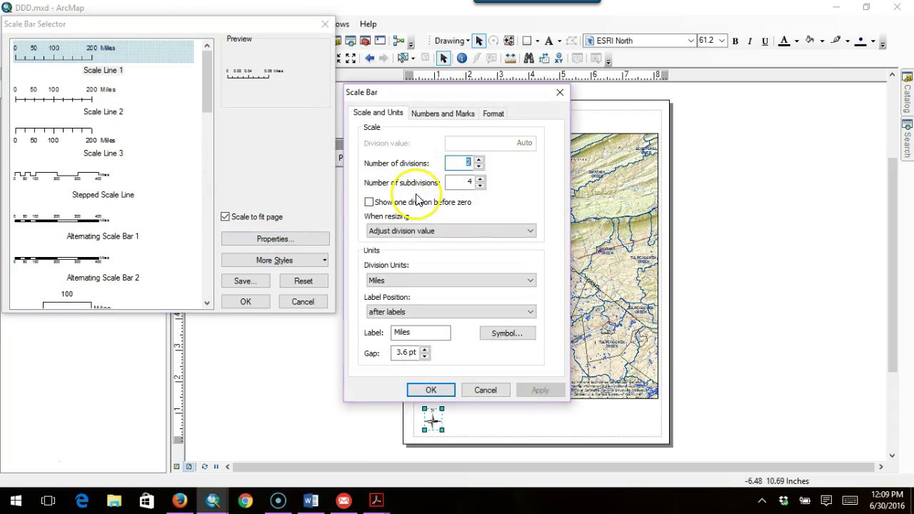
pyautogui.click(467, 232)
pyautogui.click(454, 243)
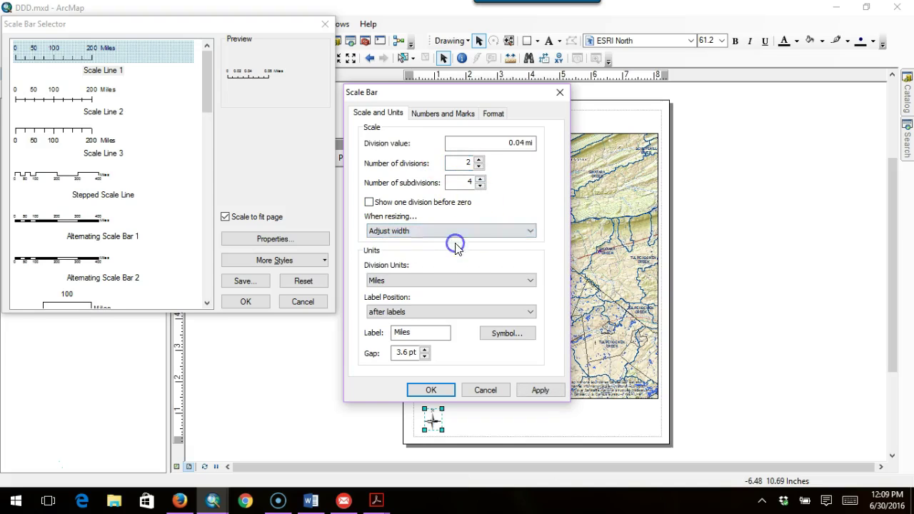
pyautogui.click(479, 161)
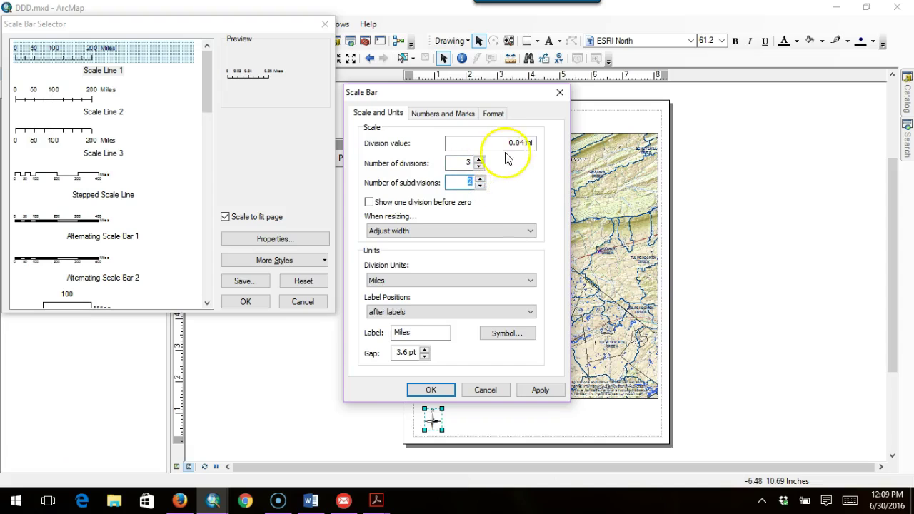
# - Set the scale bar's division units to Feet and its division value to 1000 ft, and accept the properties
pyautogui.click(525, 143)
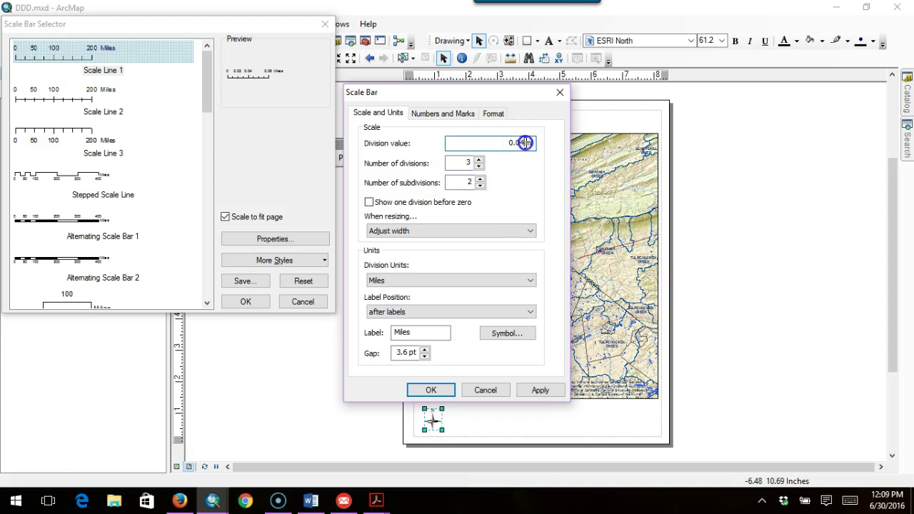
pyautogui.click(441, 283)
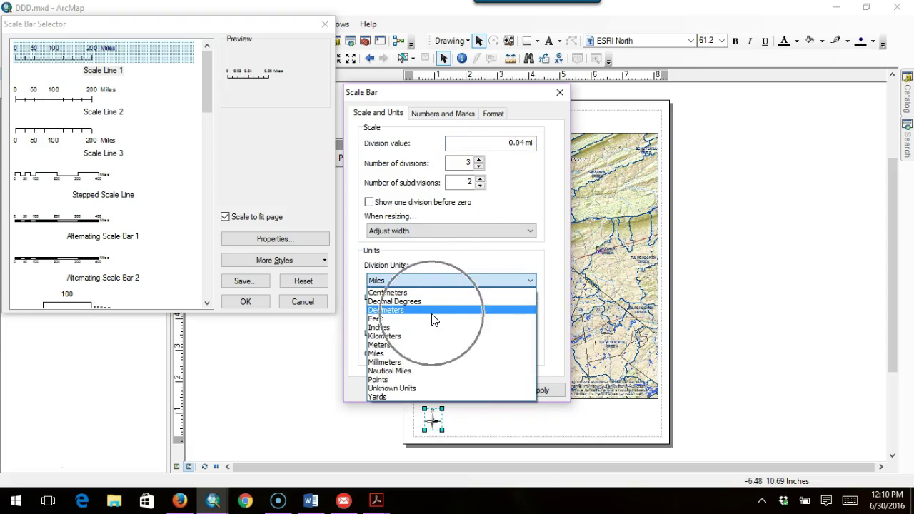
pyautogui.click(433, 319)
pyautogui.click(500, 143)
pyautogui.click(512, 138)
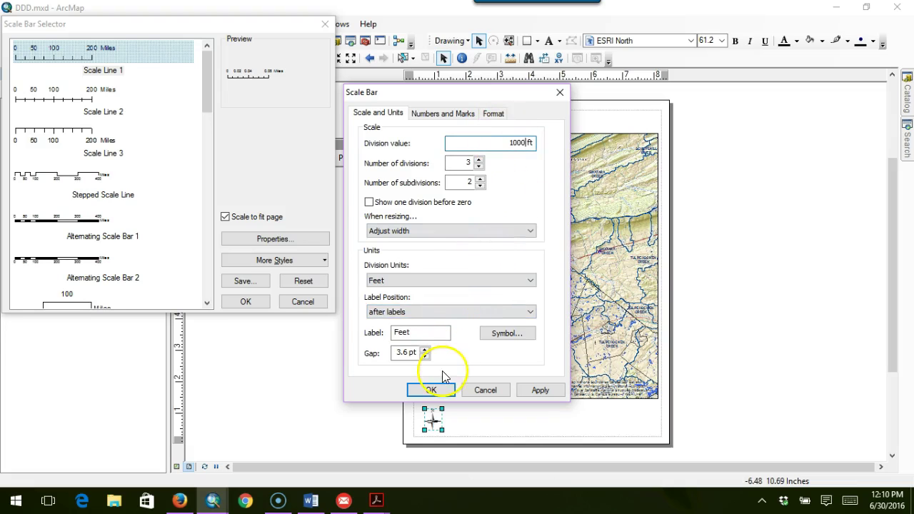
pyautogui.click(432, 391)
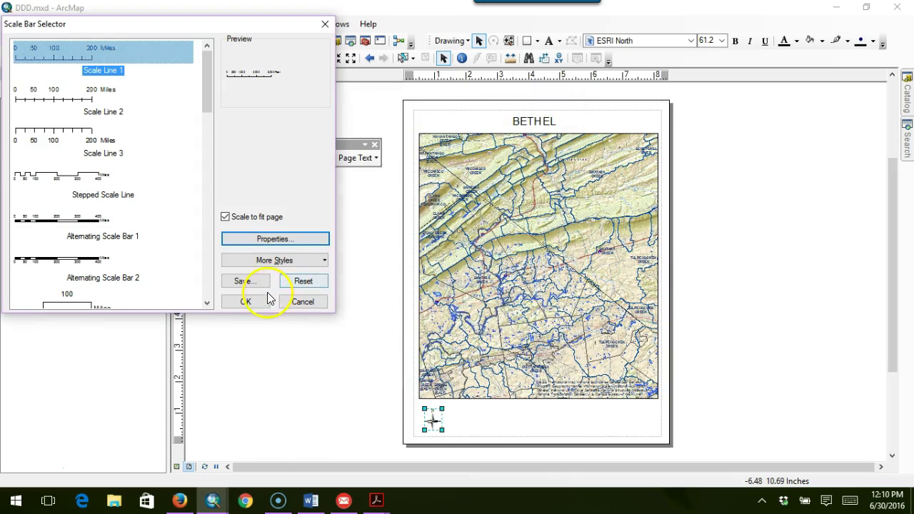
# - Place the scale bar below the map frame beside the north arrow and set it to 2 divisions with a 100 ft division value
pyautogui.click(259, 305)
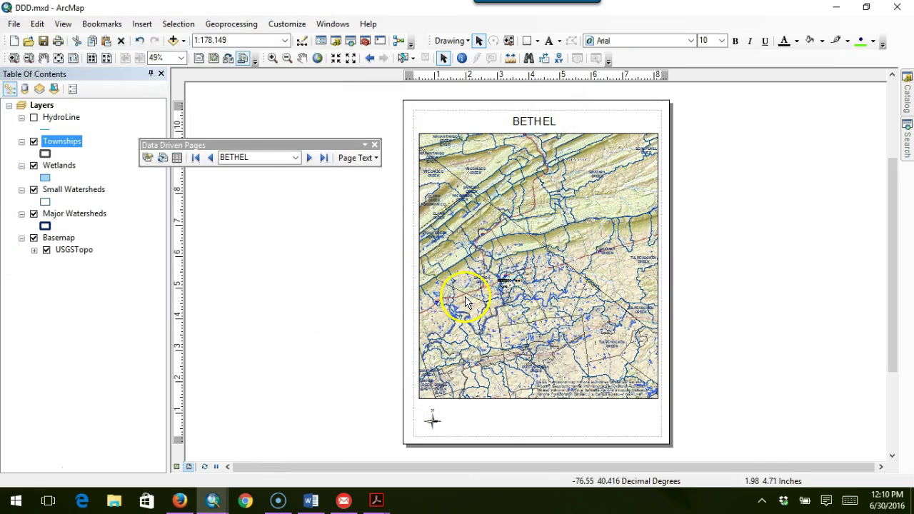
pyautogui.moveTo(500, 282); pyautogui.dragTo(498, 423)
pyautogui.doubleClick(498, 422)
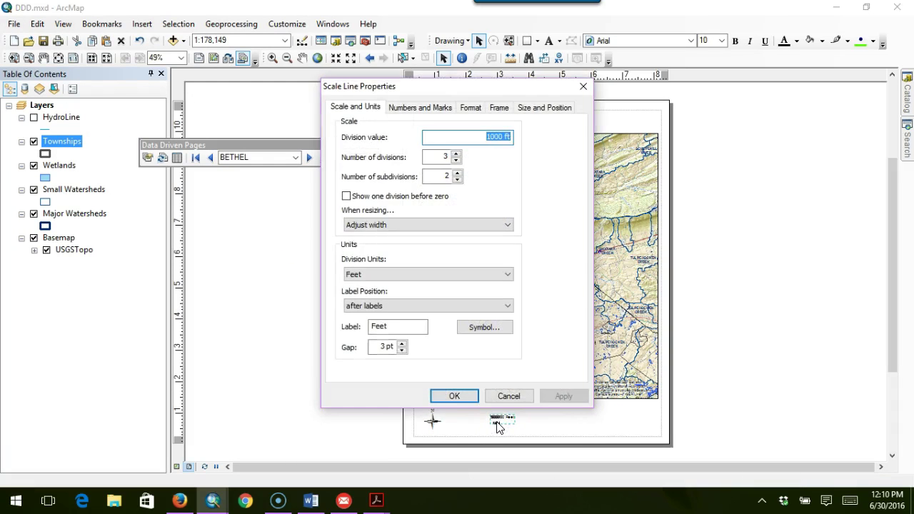
pyautogui.click(458, 160)
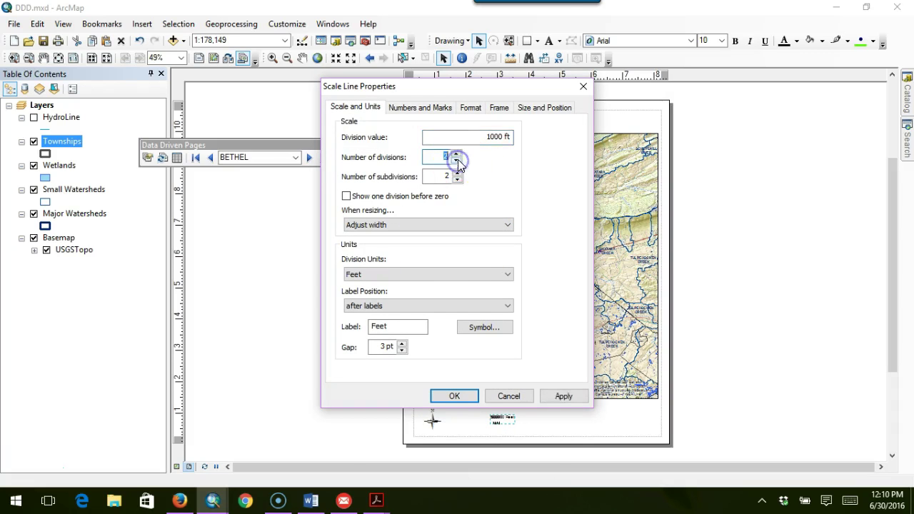
pyautogui.click(501, 137)
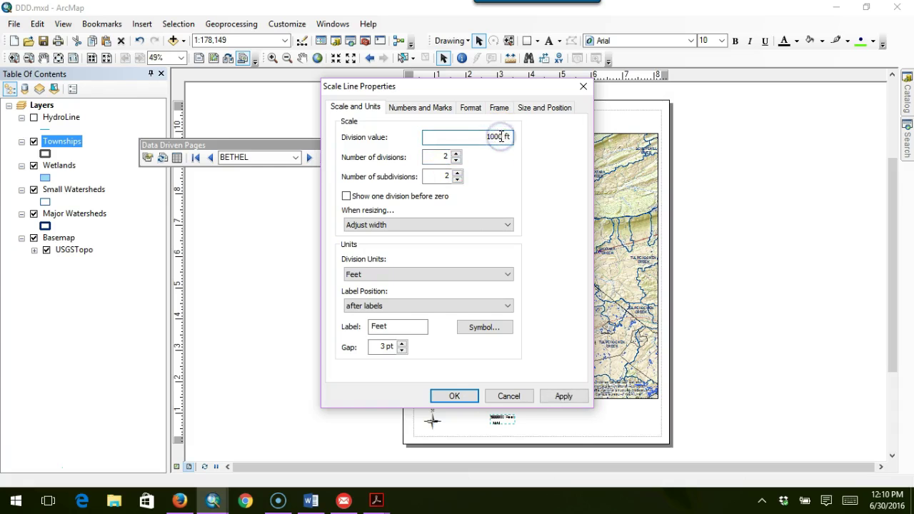
pyautogui.click(448, 395)
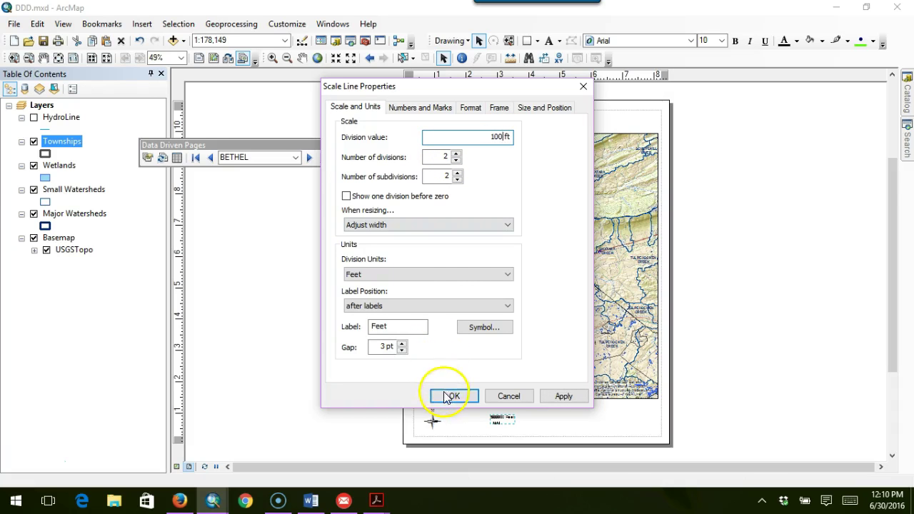
# - Remove the undersized scale bar and insert a new Scale Line 1 in Miles with 2 divisions, 4 subdivisions and Adjust division value resizing
pyautogui.click(499, 419)
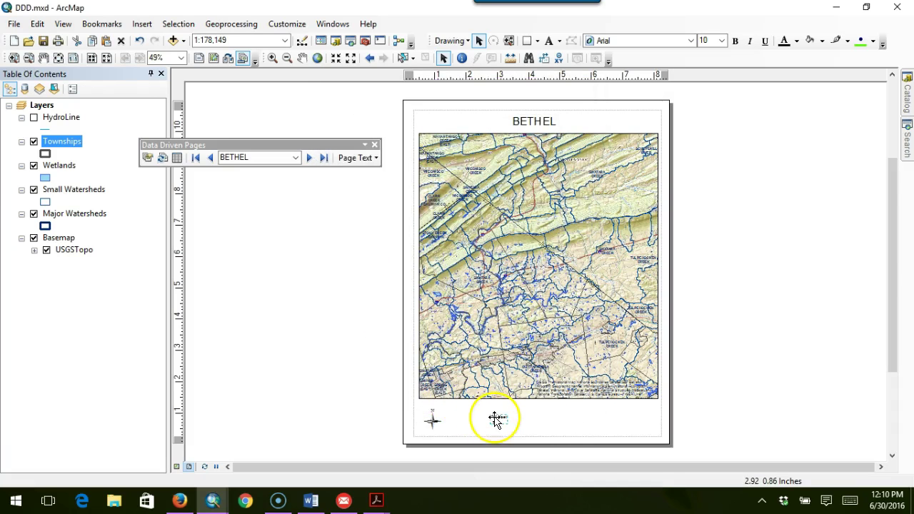
pyautogui.moveTo(493, 419); pyautogui.dragTo(335, 370)
pyautogui.click(143, 24)
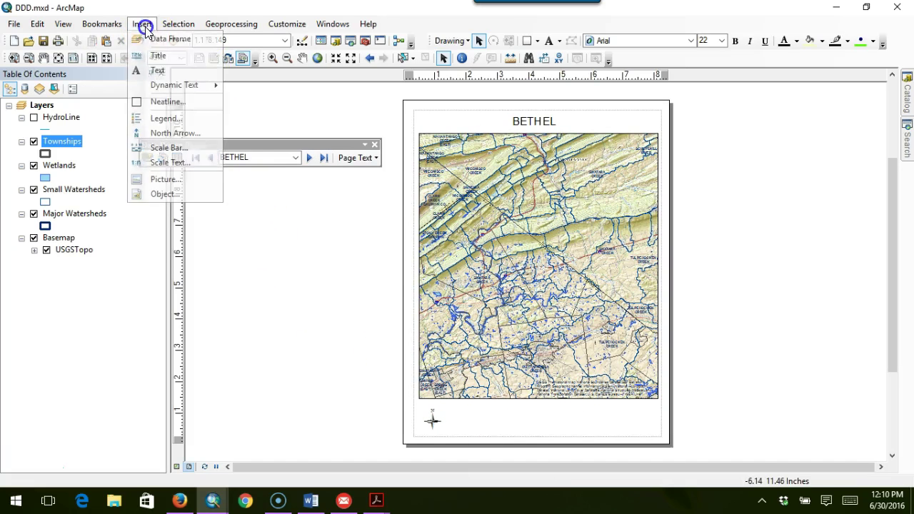
pyautogui.click(166, 149)
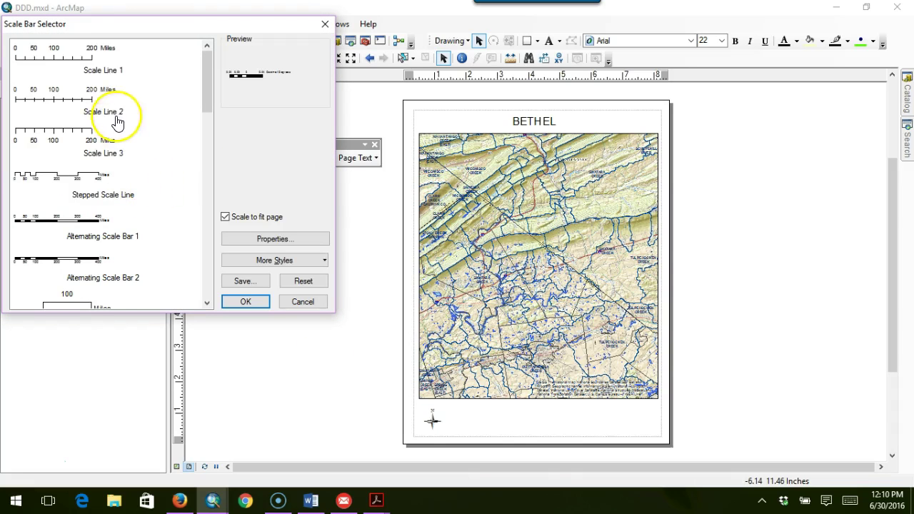
pyautogui.click(105, 62)
pyautogui.click(295, 240)
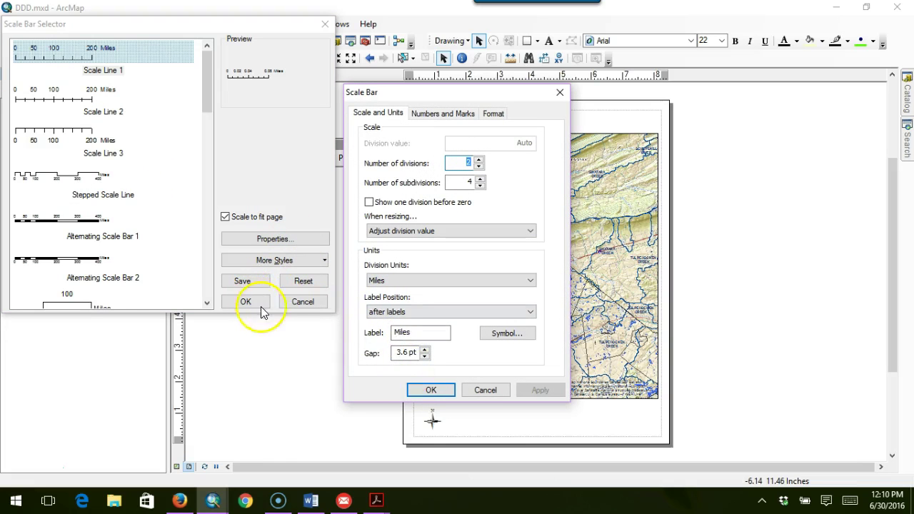
pyautogui.click(437, 392)
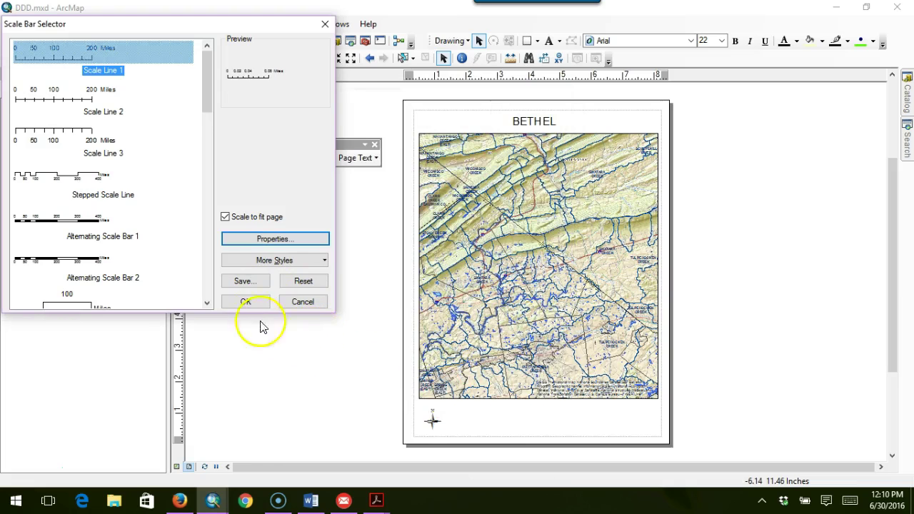
pyautogui.click(250, 303)
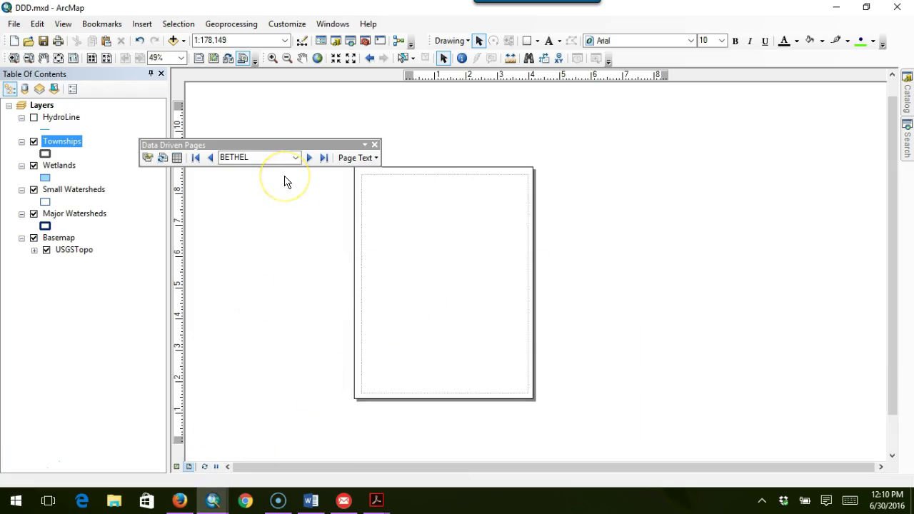
# - Move the new scale bar from the middle of the map to below the map frame, just right of the north arrow
pyautogui.click(58, 58)
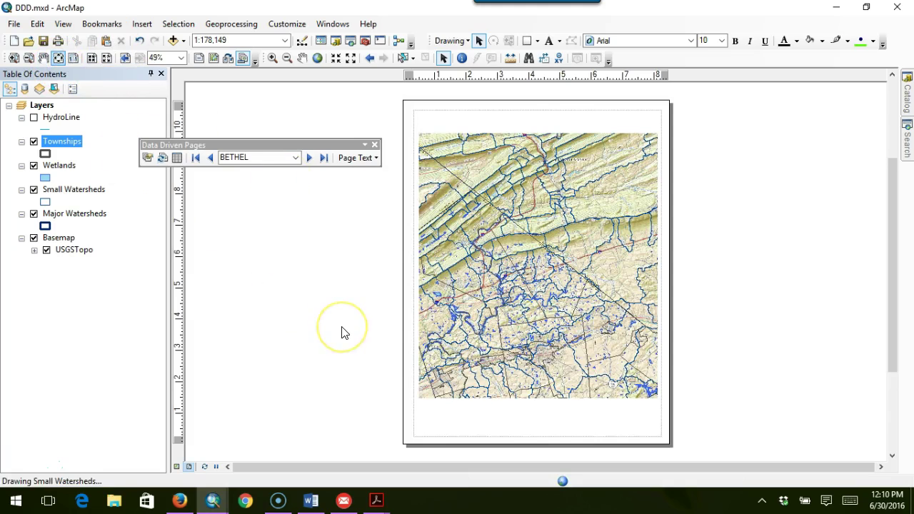
pyautogui.click(384, 348)
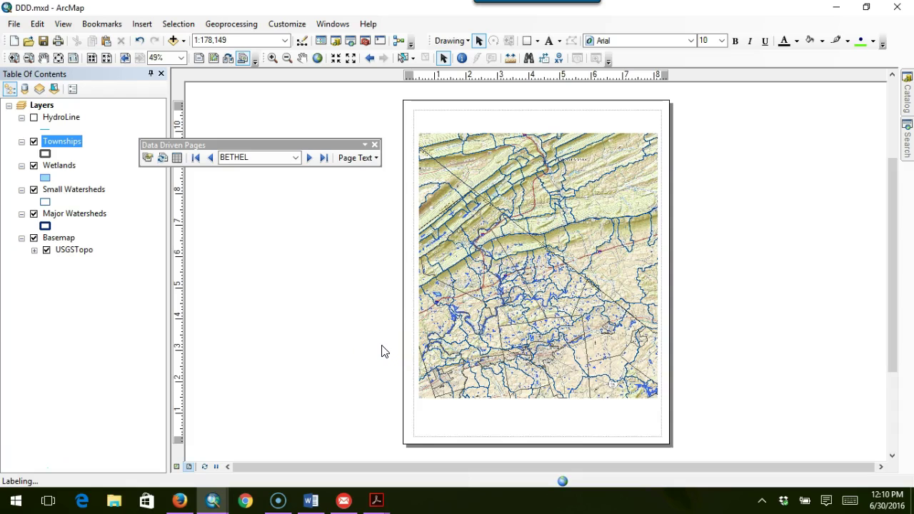
pyautogui.click(395, 349)
pyautogui.click(528, 294)
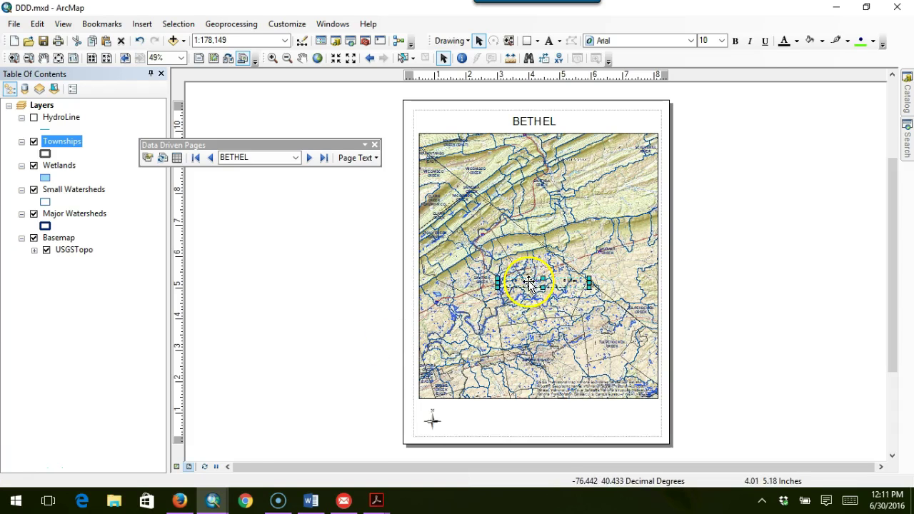
pyautogui.moveTo(529, 293); pyautogui.dragTo(493, 426)
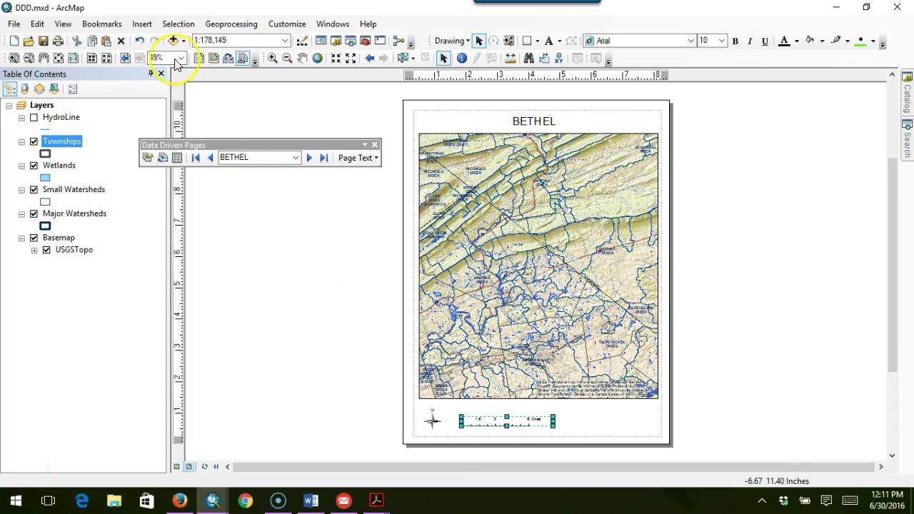
# - Start a legend containing only Small Watersheds, Major Watersheds and Wetlands, in that order
pyautogui.click(143, 24)
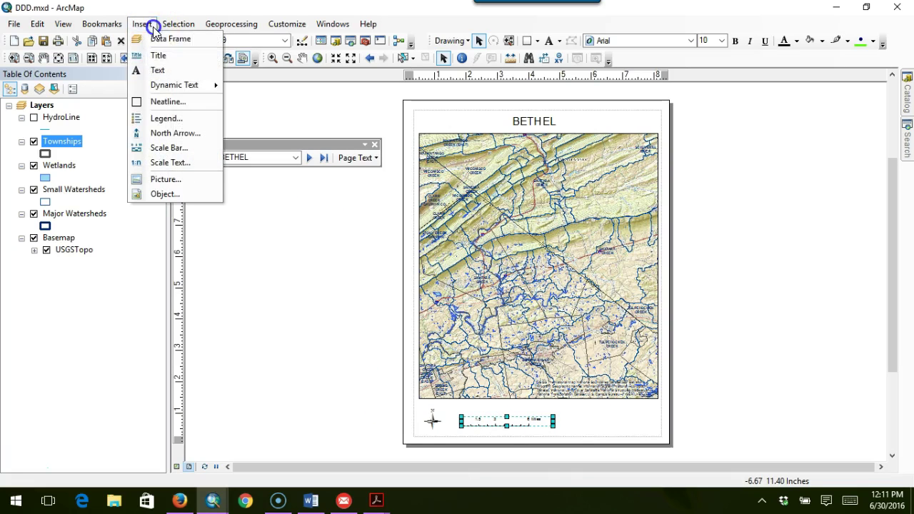
pyautogui.click(162, 120)
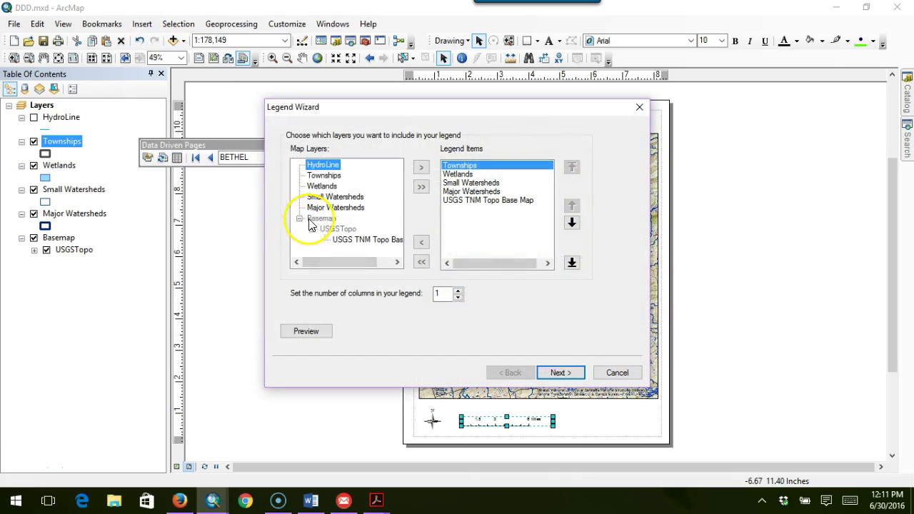
pyautogui.click(458, 201)
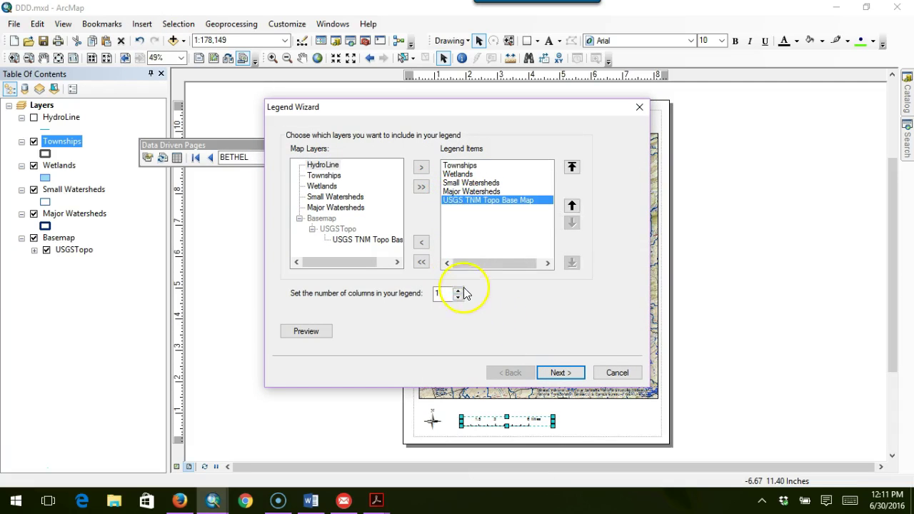
pyautogui.click(423, 244)
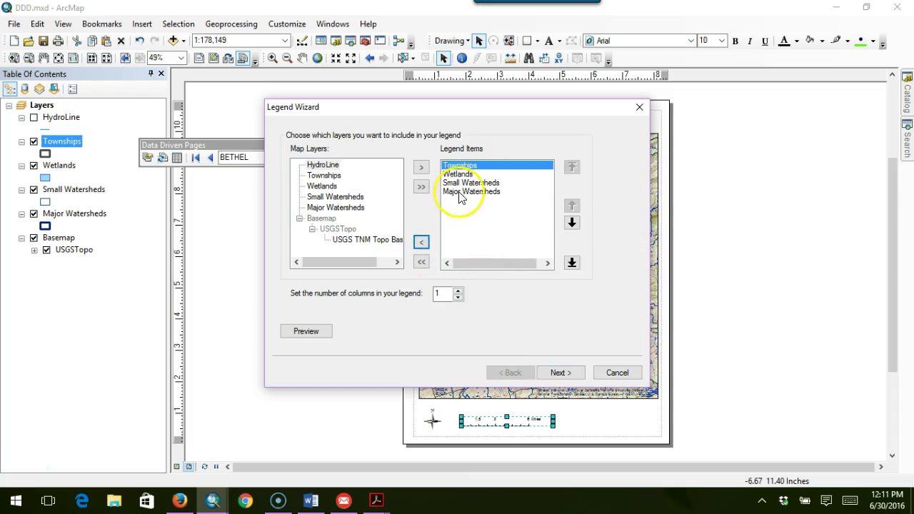
pyautogui.click(422, 242)
pyautogui.click(421, 242)
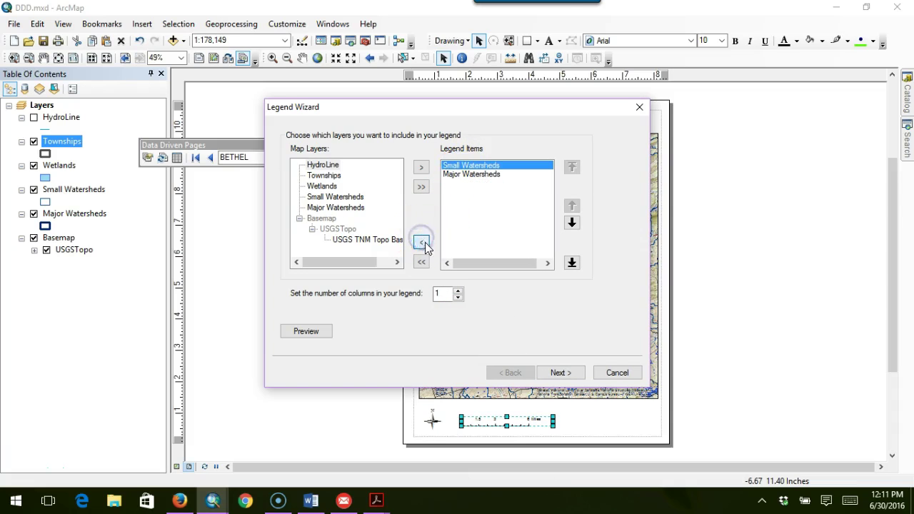
pyautogui.click(322, 187)
pyautogui.click(421, 169)
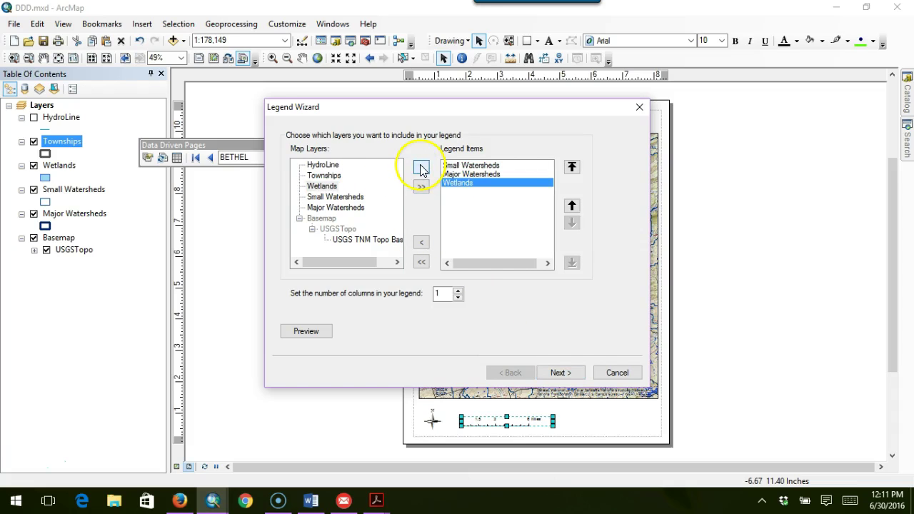
# - Finish the legend with the default formatting, shrink it slightly and fit it below the map frame's lower-right corner
pyautogui.click(561, 373)
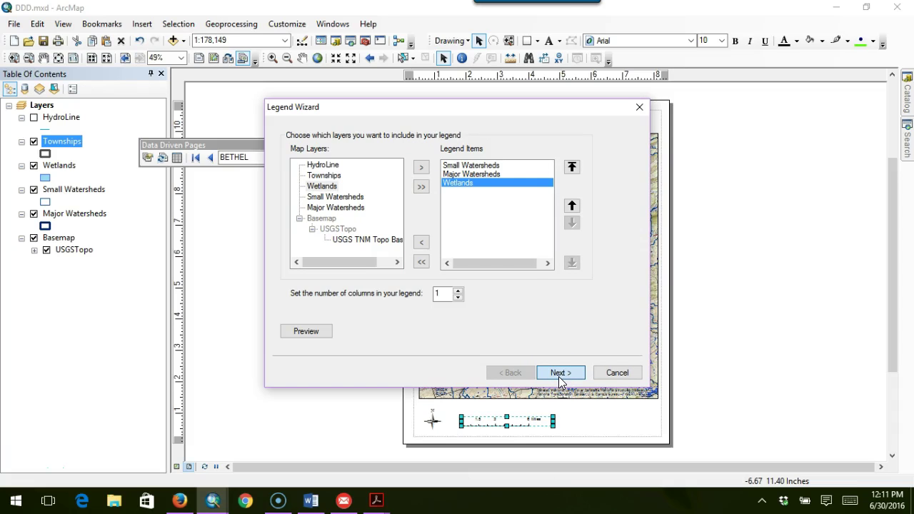
pyautogui.click(562, 375)
pyautogui.click(562, 373)
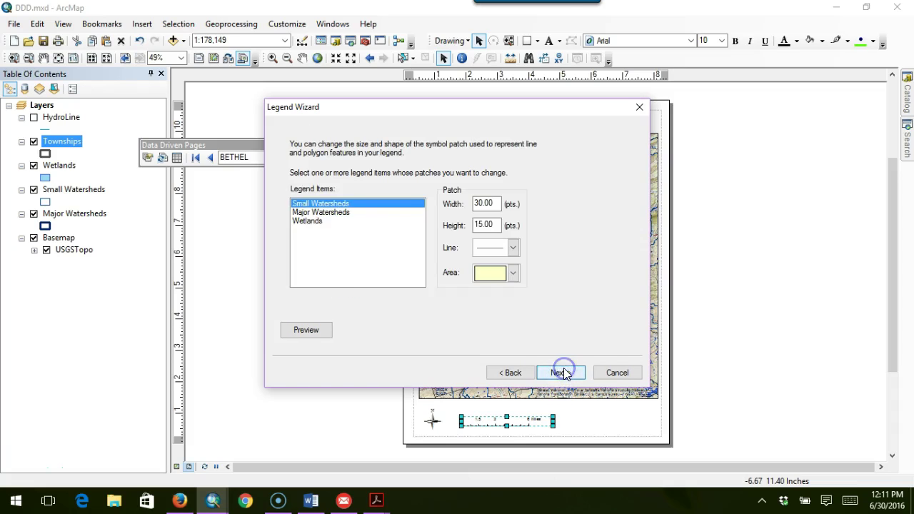
pyautogui.click(562, 373)
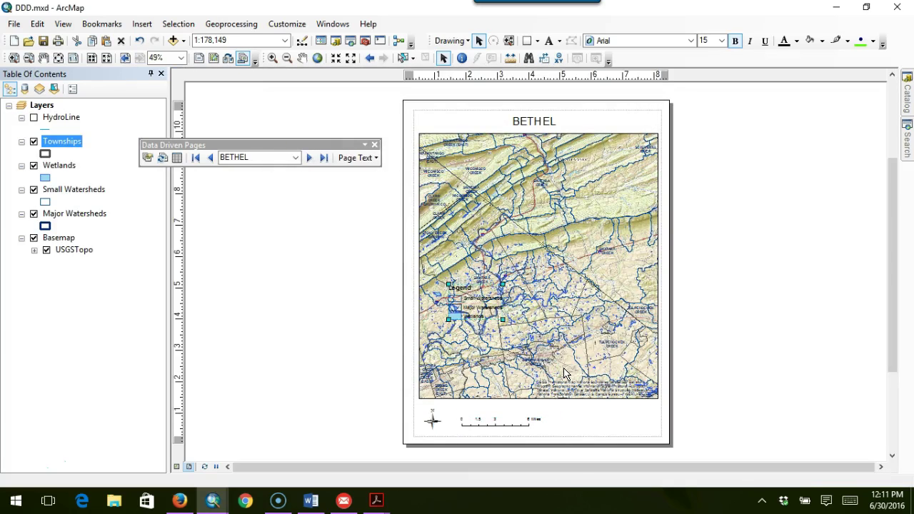
pyautogui.moveTo(473, 297); pyautogui.dragTo(580, 413)
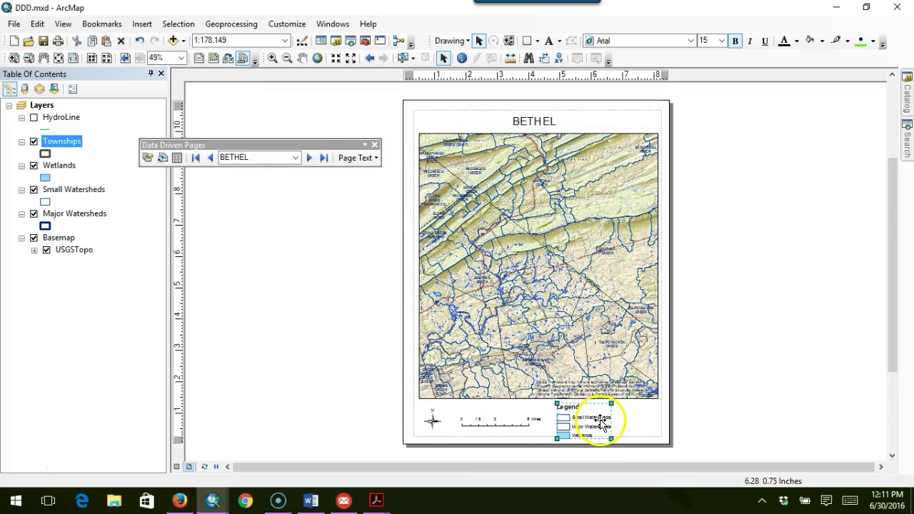
pyautogui.moveTo(613, 438); pyautogui.dragTo(629, 423)
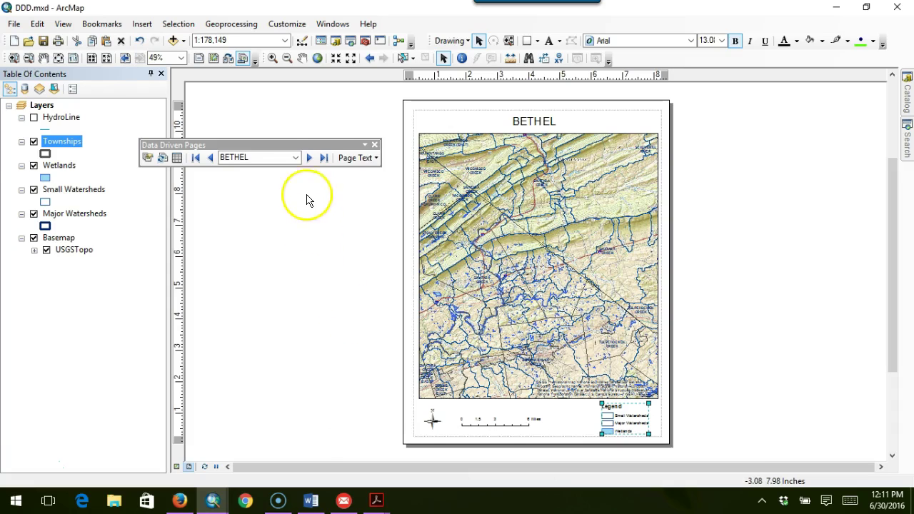
# - Advance the Data Driven Pages to the CLEONA township page and look through the available dynamic page text types
pyautogui.click(309, 158)
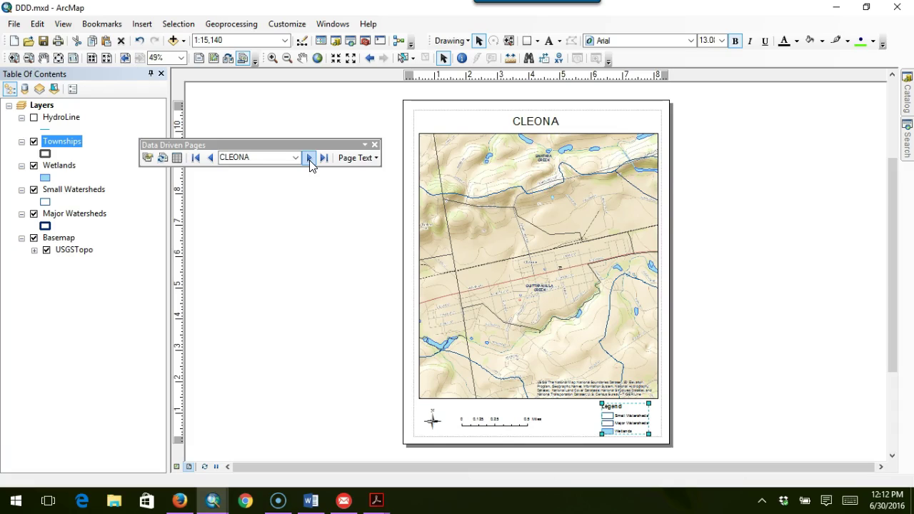
pyautogui.click(361, 158)
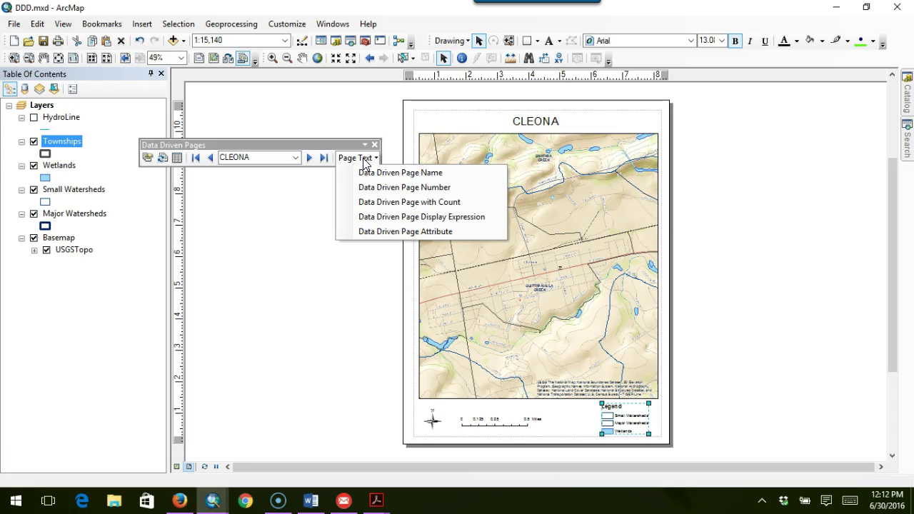
pyautogui.click(365, 162)
pyautogui.click(346, 219)
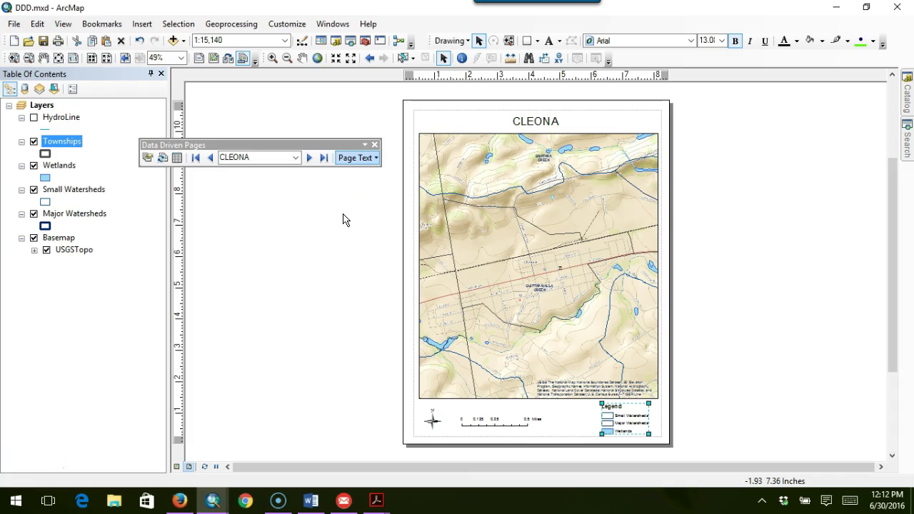
pyautogui.click(343, 220)
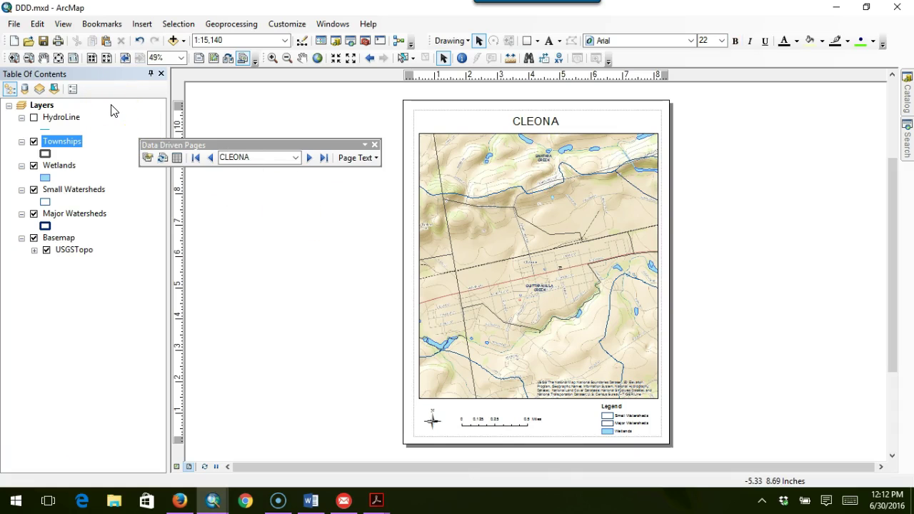
# - Save the map document
pyautogui.click(12, 25)
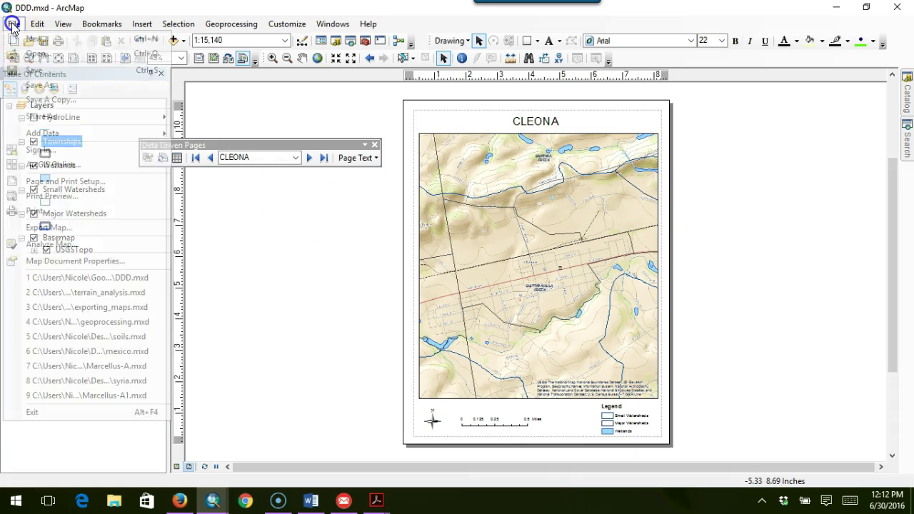
pyautogui.click(29, 69)
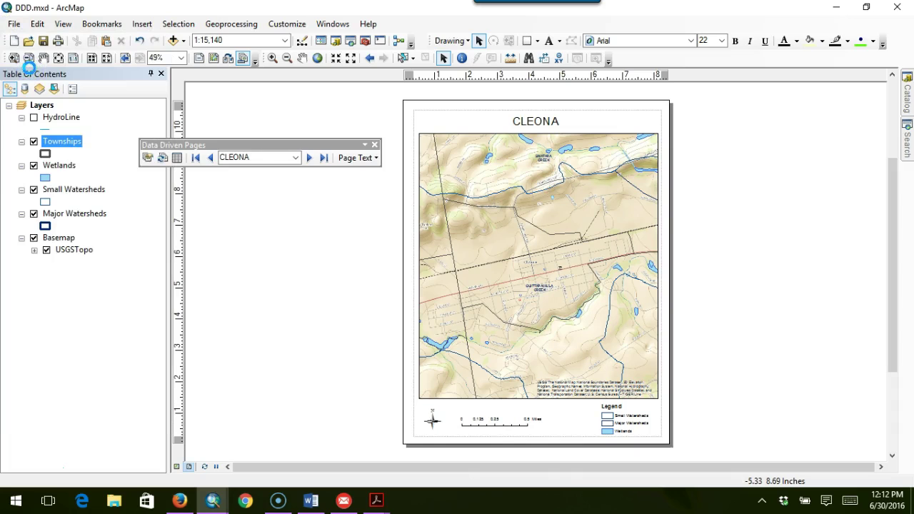
# - Export all the Data Driven Pages to the Desktop as a single PDF file named DDD.pdf
pyautogui.click(17, 27)
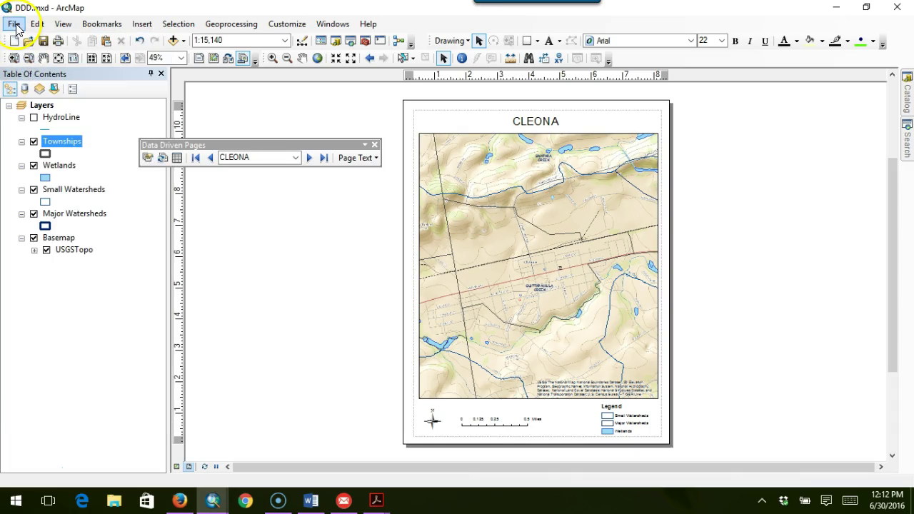
pyautogui.click(44, 197)
pyautogui.click(44, 228)
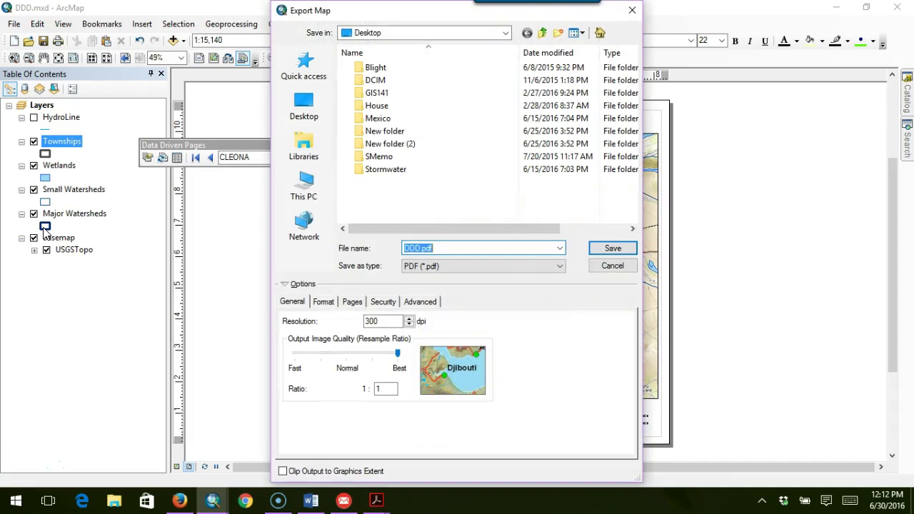
pyautogui.click(353, 302)
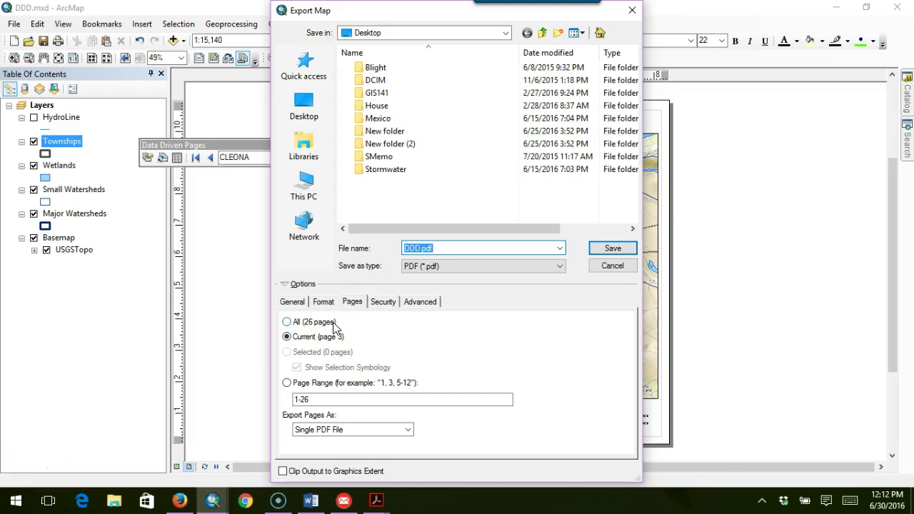
pyautogui.click(286, 323)
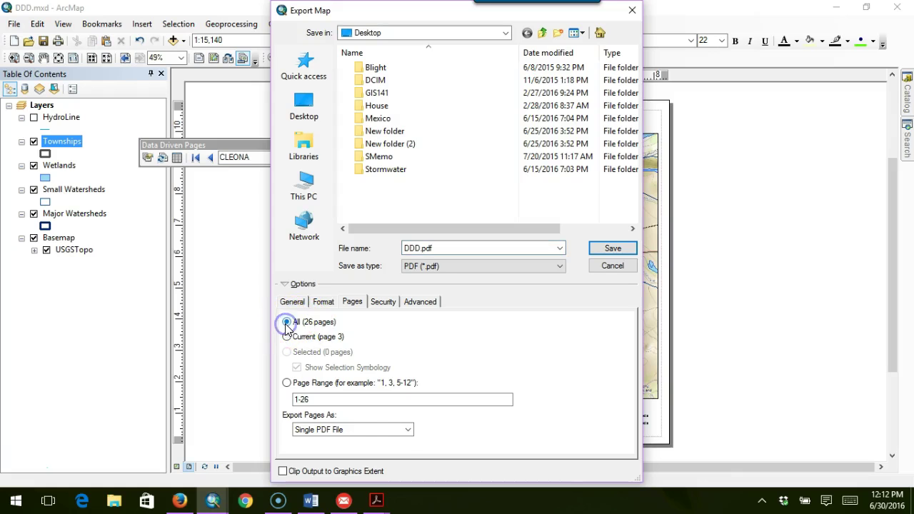
pyautogui.click(410, 430)
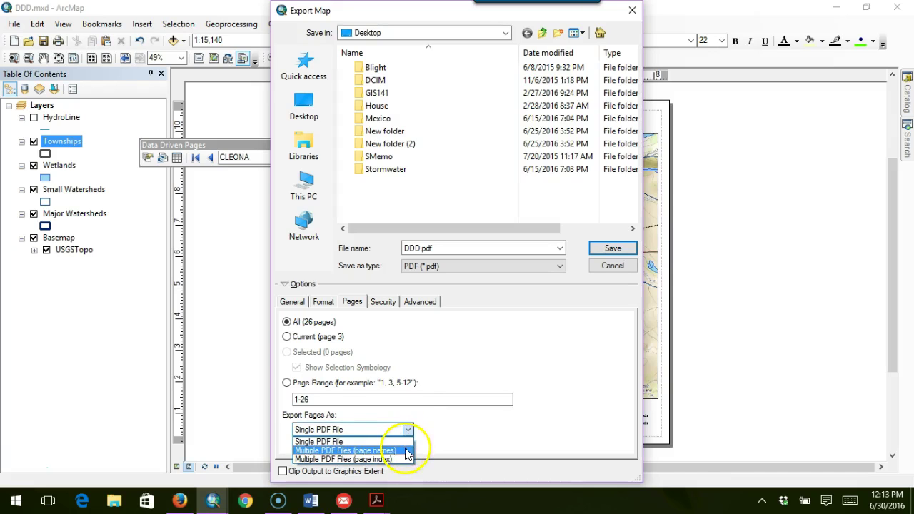
pyautogui.click(457, 427)
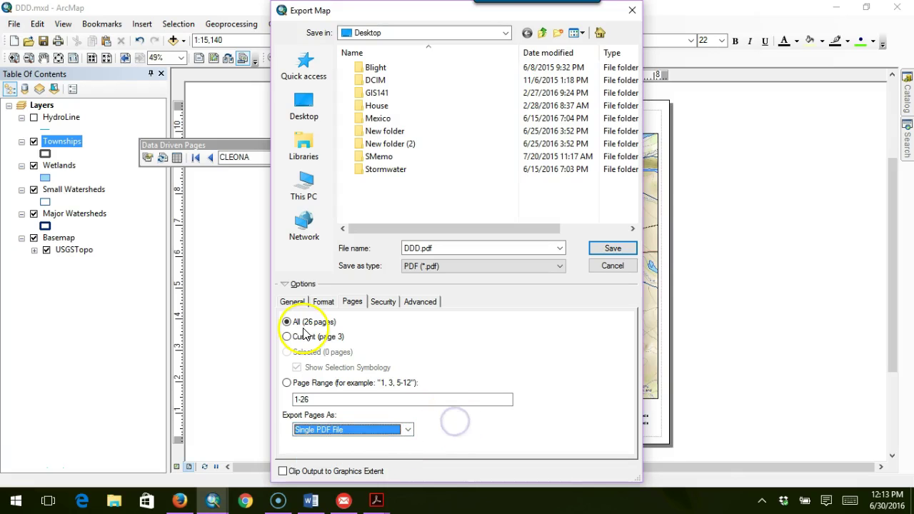
pyautogui.click(602, 250)
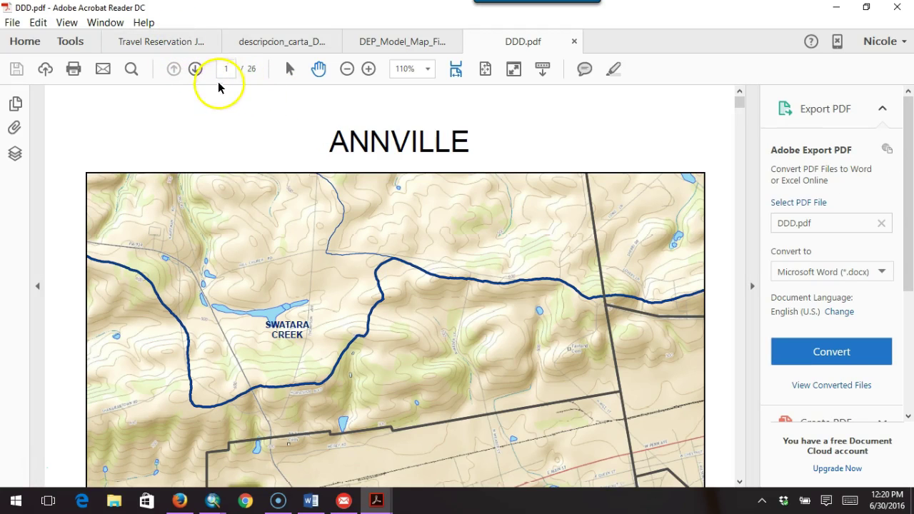
# - Page through the township maps in the exported DDD.pdf up to page 16, then return to ArcMap
pyautogui.click(196, 69)
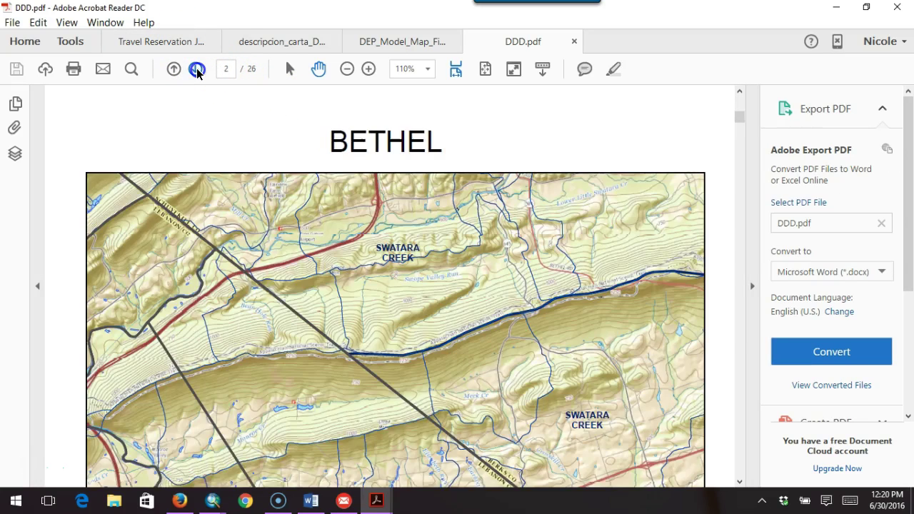
pyautogui.click(196, 69)
pyautogui.click(197, 69)
pyautogui.click(197, 70)
pyautogui.click(196, 69)
pyautogui.click(196, 69)
pyautogui.click(197, 70)
pyautogui.click(196, 70)
pyautogui.click(197, 70)
pyautogui.click(197, 70)
pyautogui.click(197, 70)
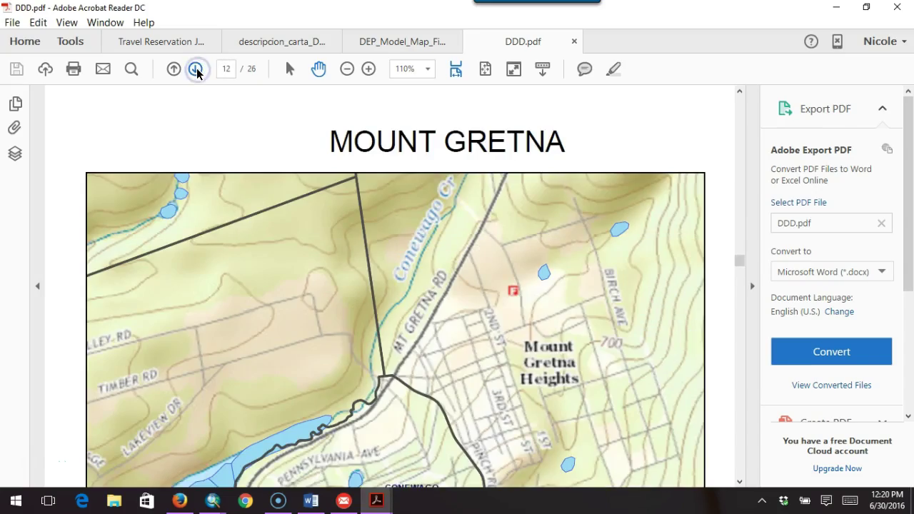
pyautogui.click(196, 70)
pyautogui.click(196, 69)
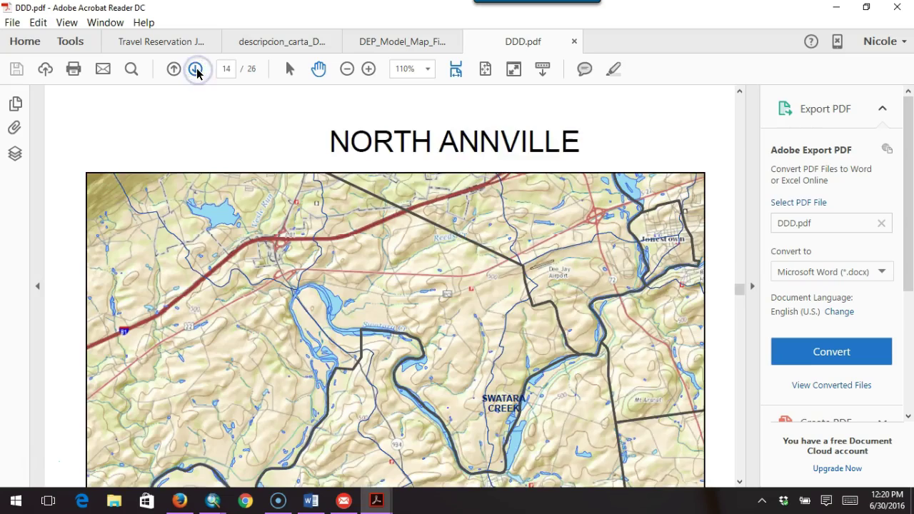
pyautogui.click(196, 69)
pyautogui.click(197, 69)
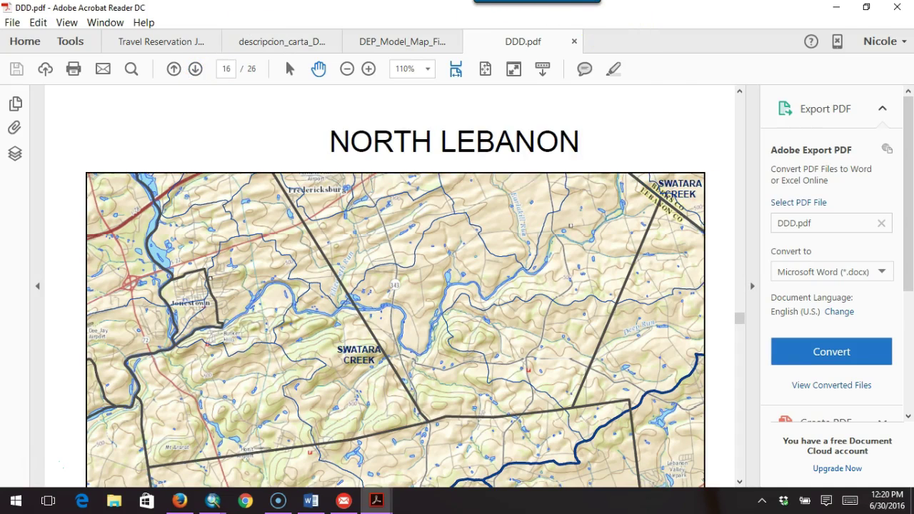
pyautogui.click(838, 9)
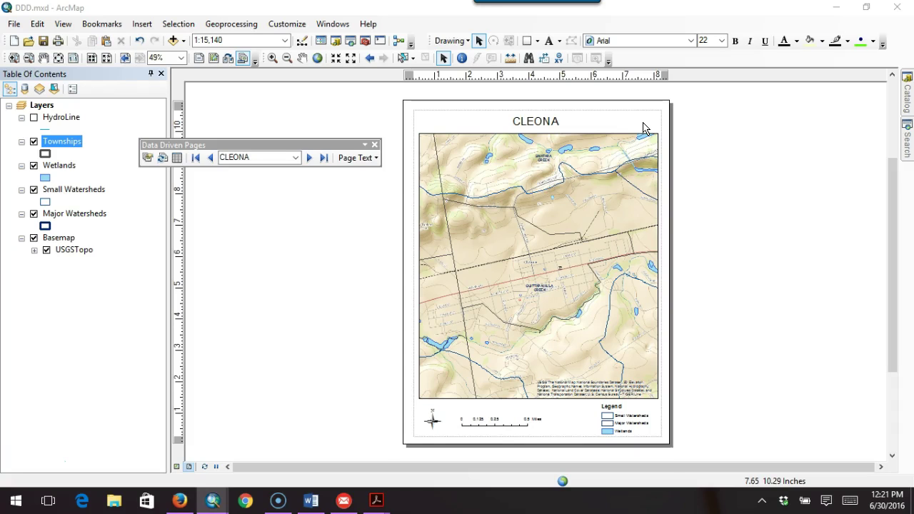
# - Switch back to the exported DDD.pdf in Adobe Acrobat Reader
pyautogui.moveTo(396, 498)
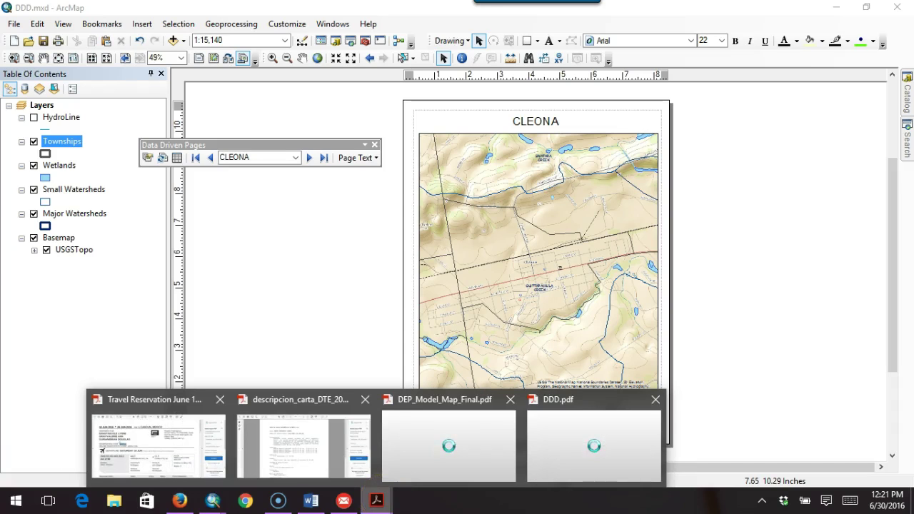
pyautogui.click(566, 446)
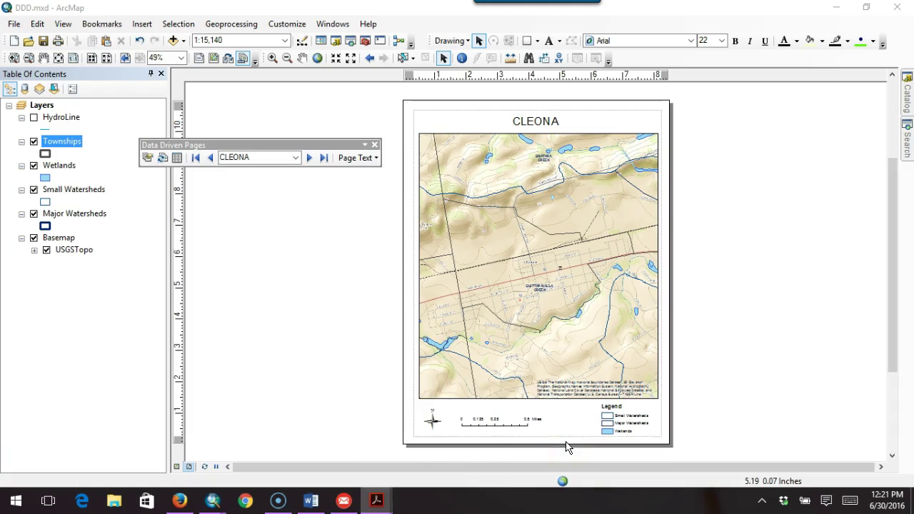
pyautogui.click(379, 500)
pyautogui.click(568, 438)
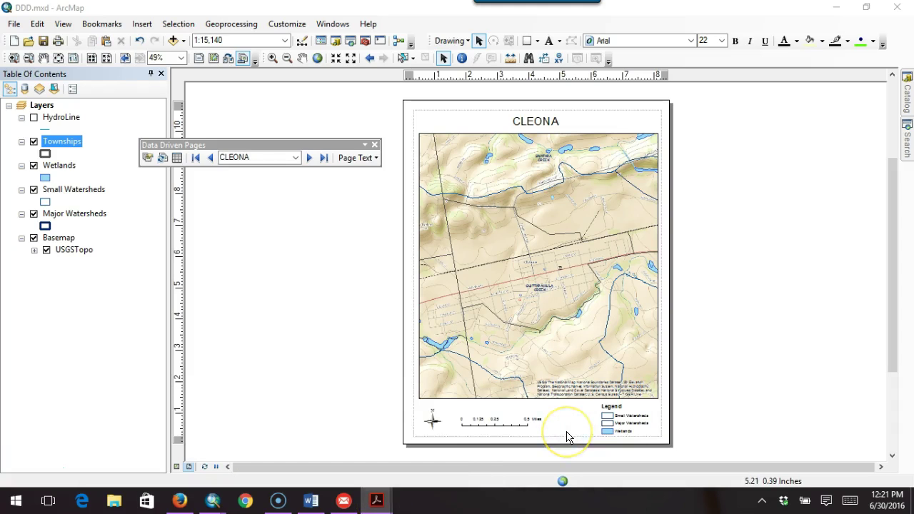